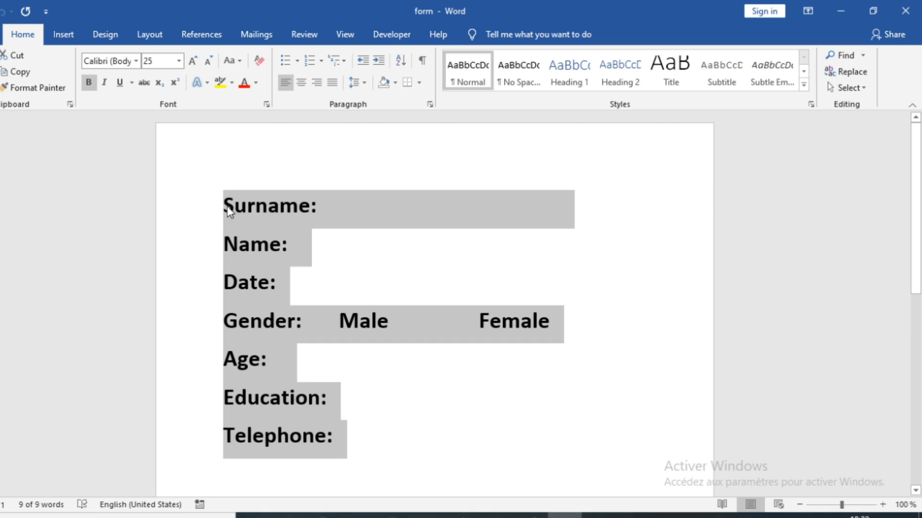
# - Leave the form labels unchanged and switch the ribbon to the Developer form-control tools
pyautogui.click(226, 207)
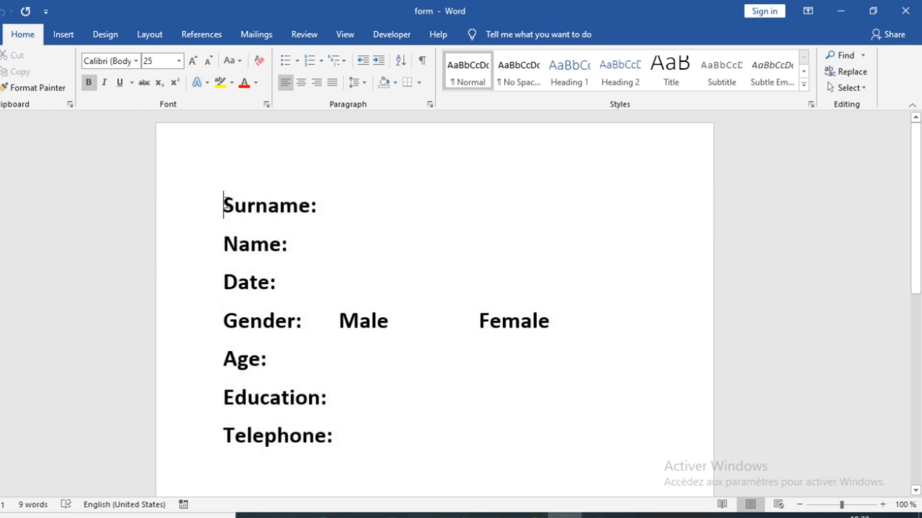
pyautogui.moveTo(226, 206); pyautogui.dragTo(571, 432)
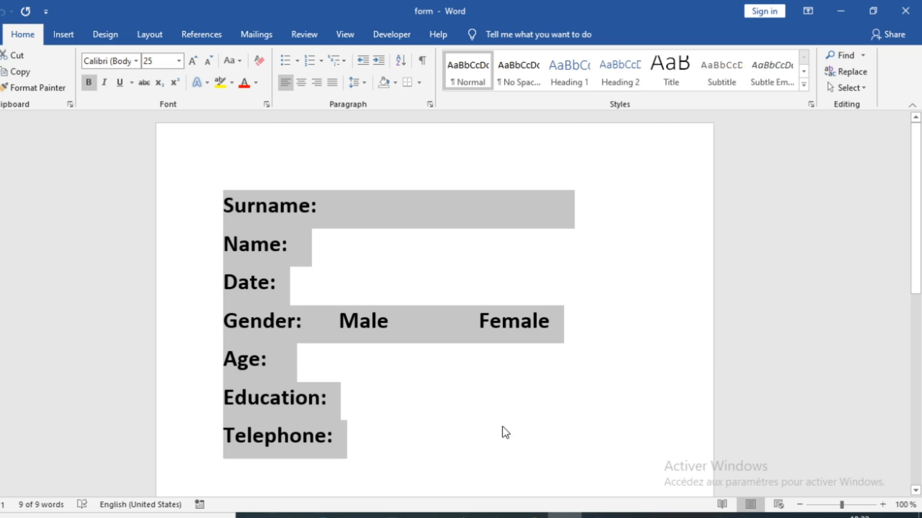
pyautogui.click(332, 218)
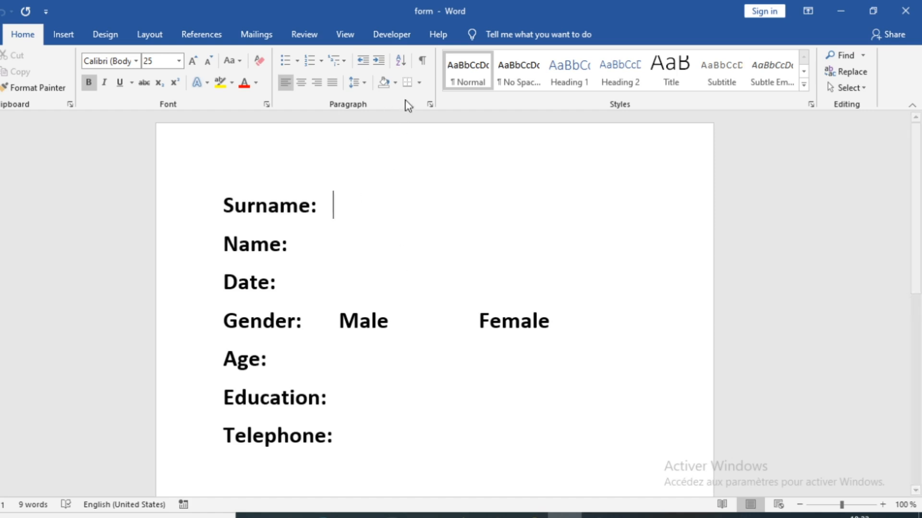
pyautogui.click(390, 41)
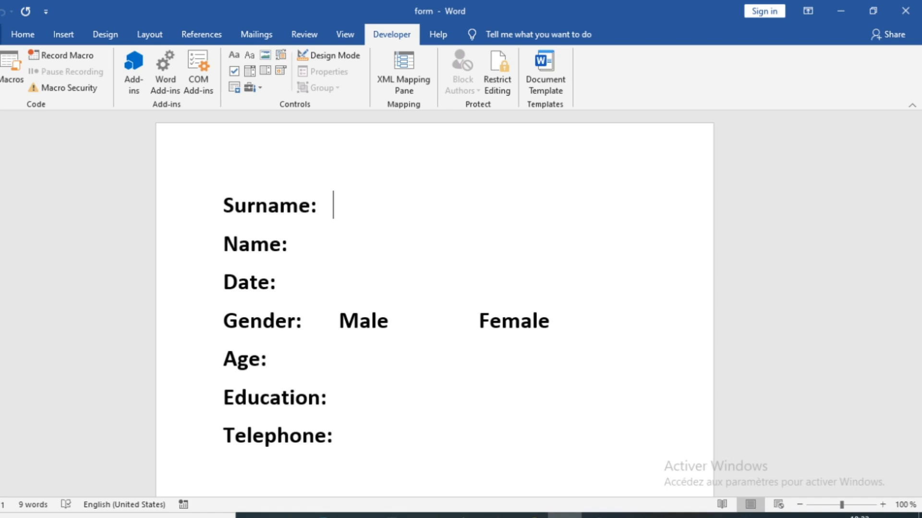
pyautogui.click(0, 35)
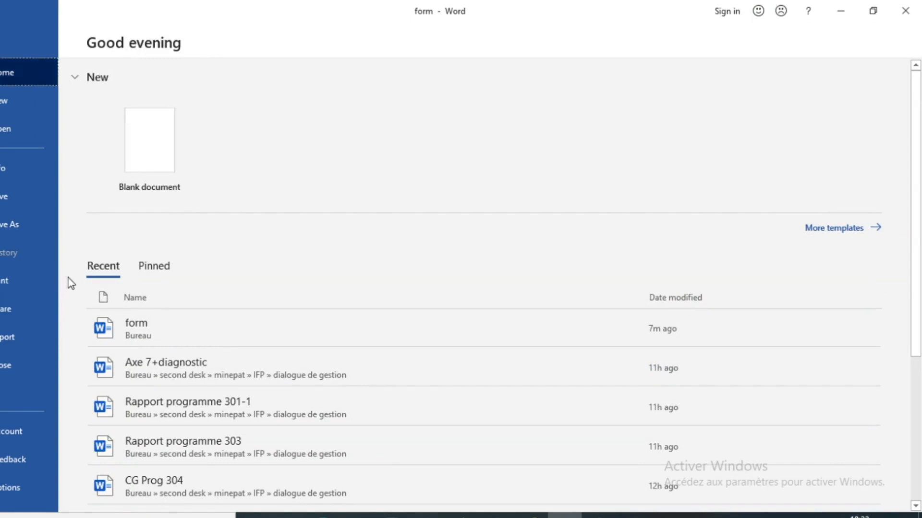
pyautogui.click(11, 488)
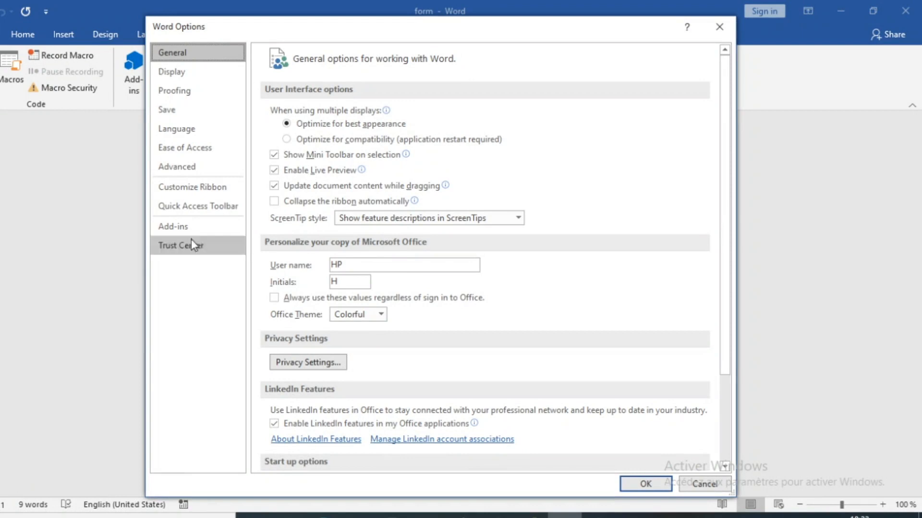
pyautogui.click(213, 190)
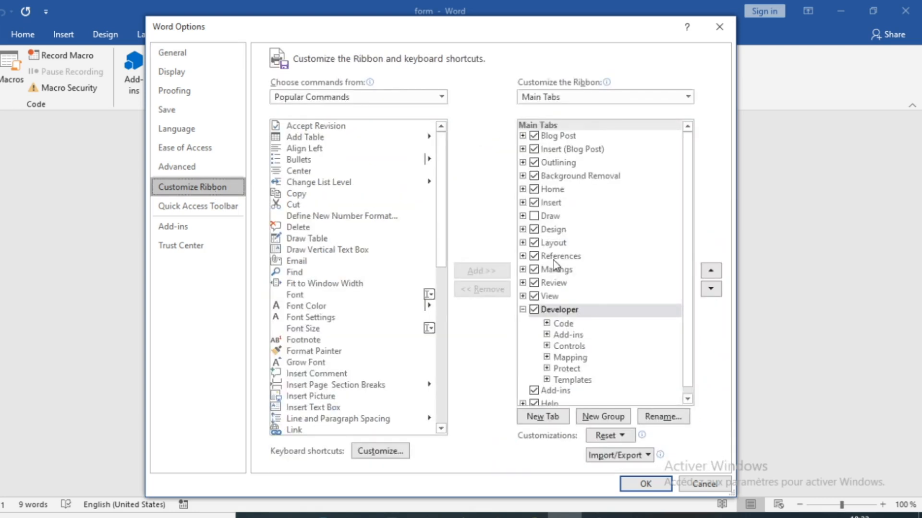
pyautogui.click(534, 309)
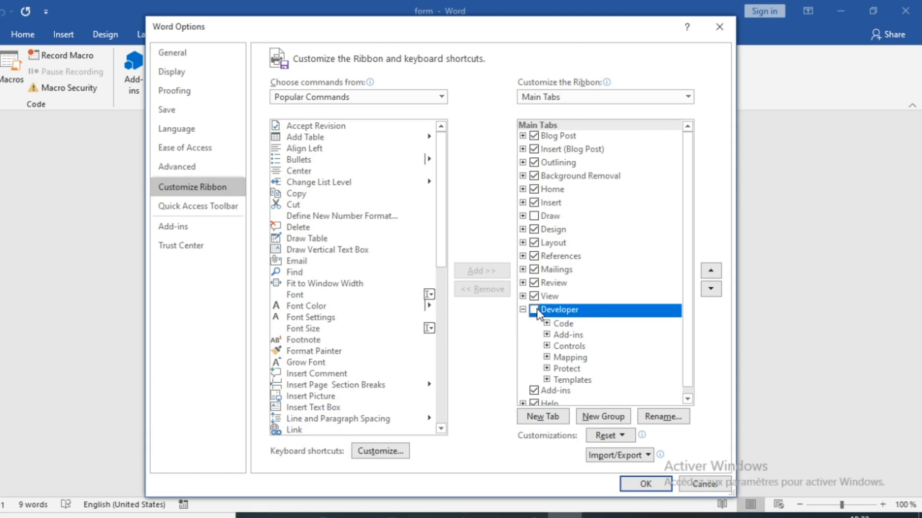
pyautogui.click(645, 483)
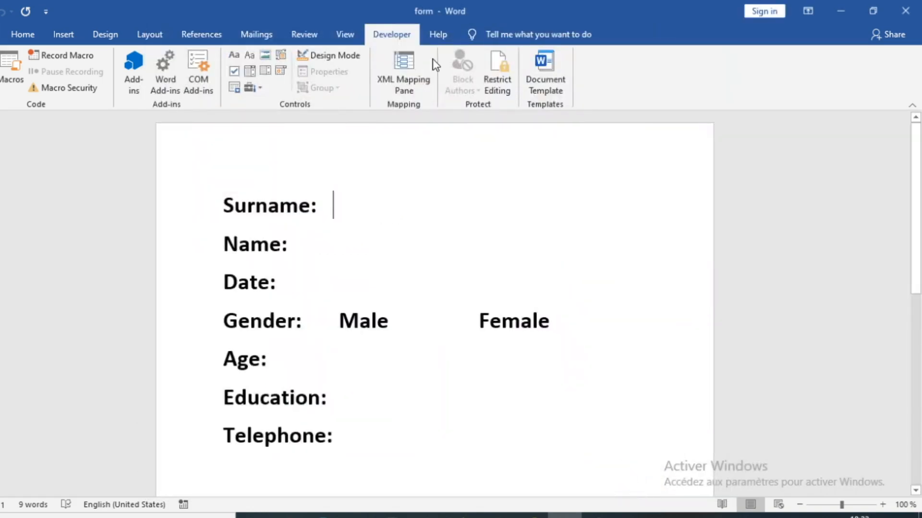
pyautogui.click(388, 37)
pyautogui.moveTo(225, 205); pyautogui.dragTo(580, 438)
pyautogui.click(327, 206)
pyautogui.moveTo(225, 205); pyautogui.dragTo(555, 445)
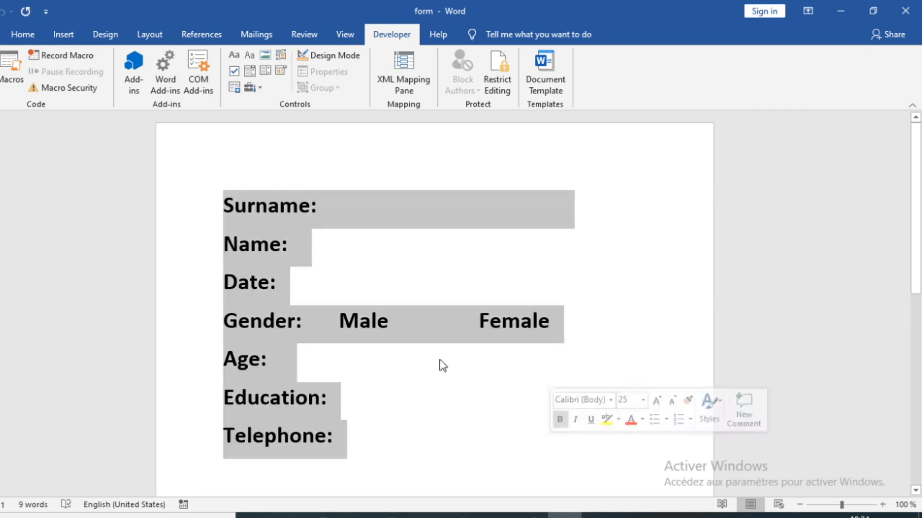
pyautogui.click(336, 205)
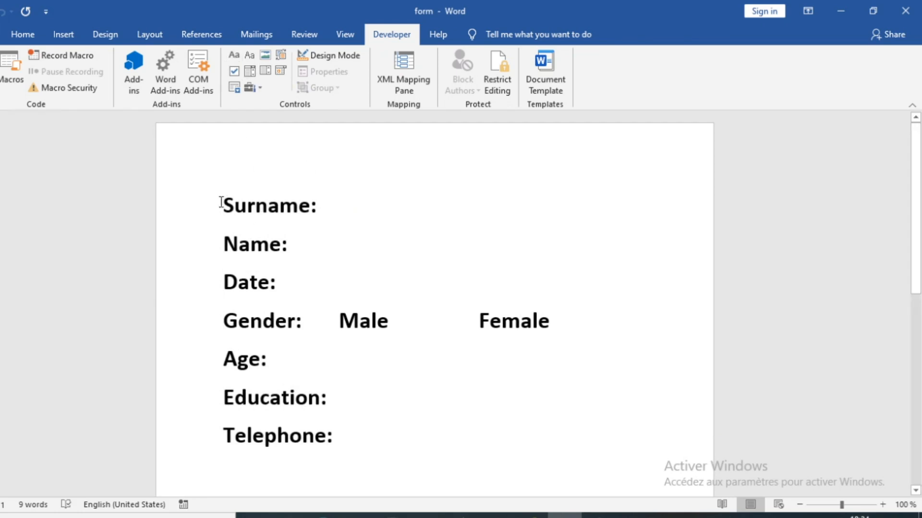
pyautogui.moveTo(255, 206); pyautogui.dragTo(331, 209)
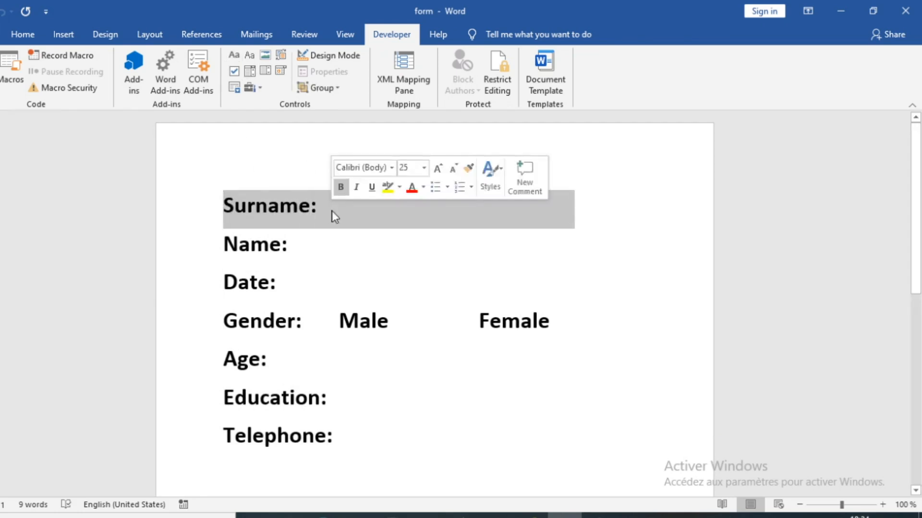
pyautogui.click(332, 211)
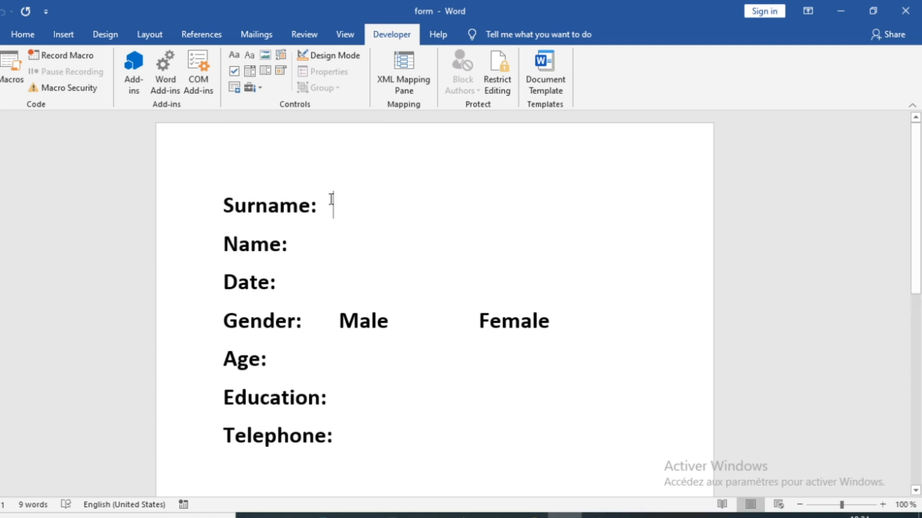
# - Add text content controls after the Surname: and Name: labels
pyautogui.click(235, 58)
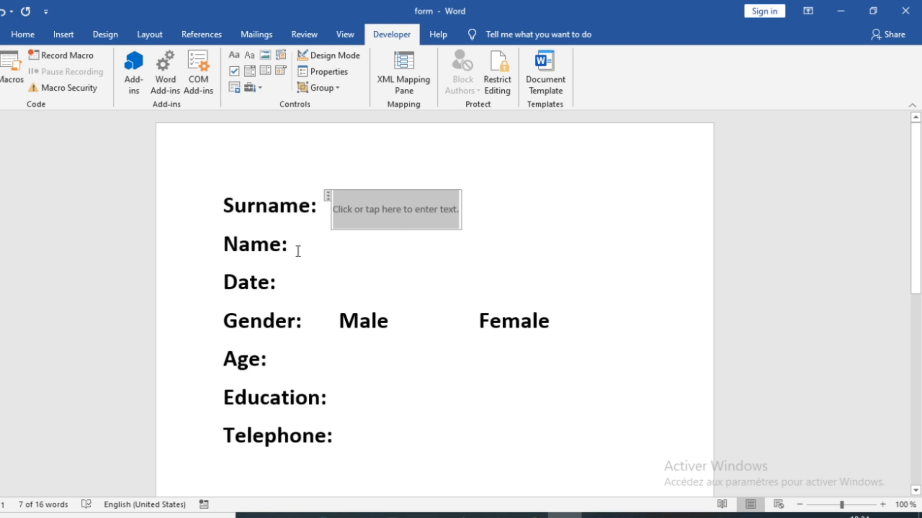
pyautogui.click(325, 249)
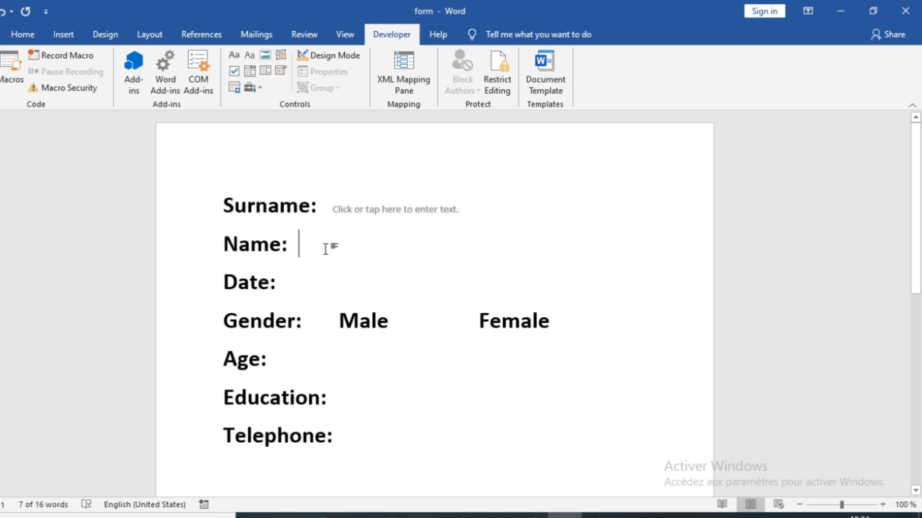
pyautogui.click(235, 56)
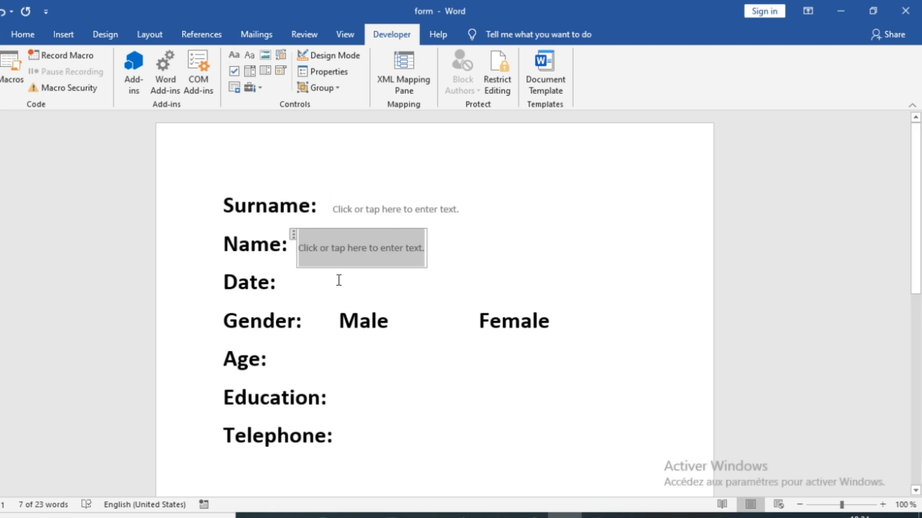
pyautogui.click(303, 287)
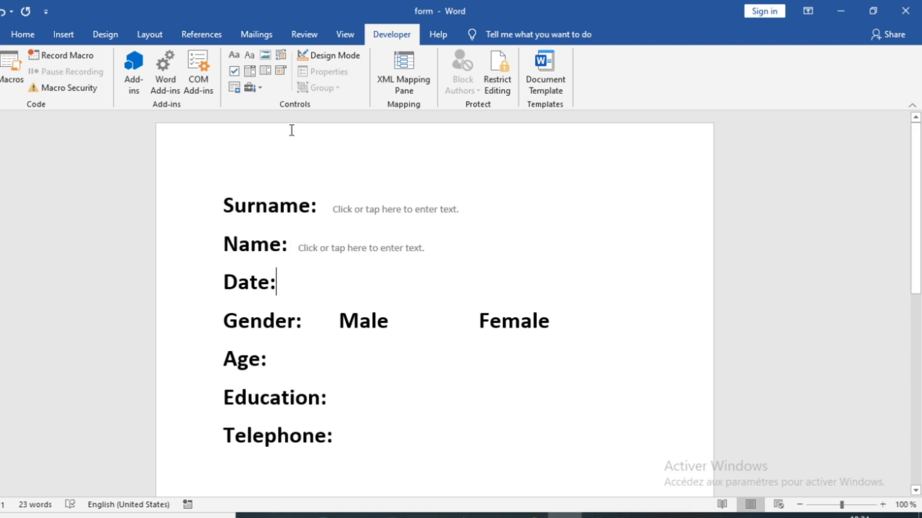
# - Insert a date picker control after Date: and test its calendar without picking a date
pyautogui.click(281, 72)
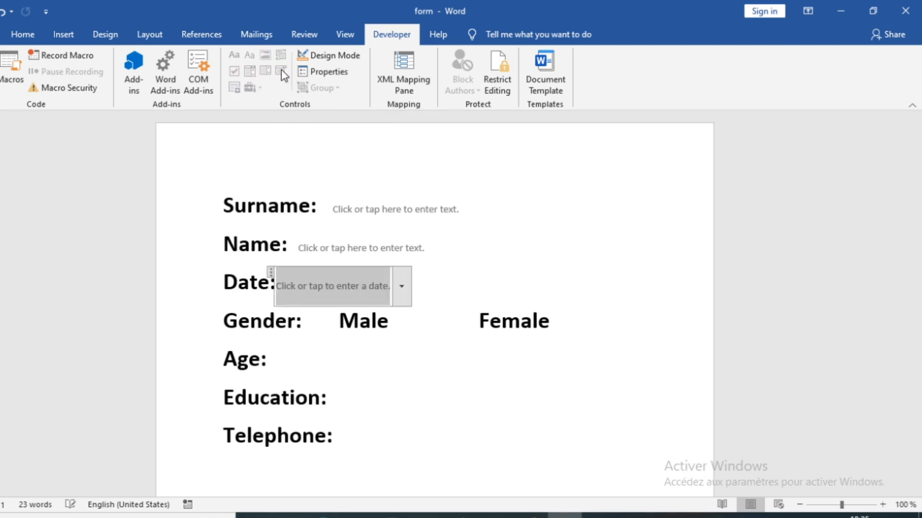
pyautogui.click(402, 288)
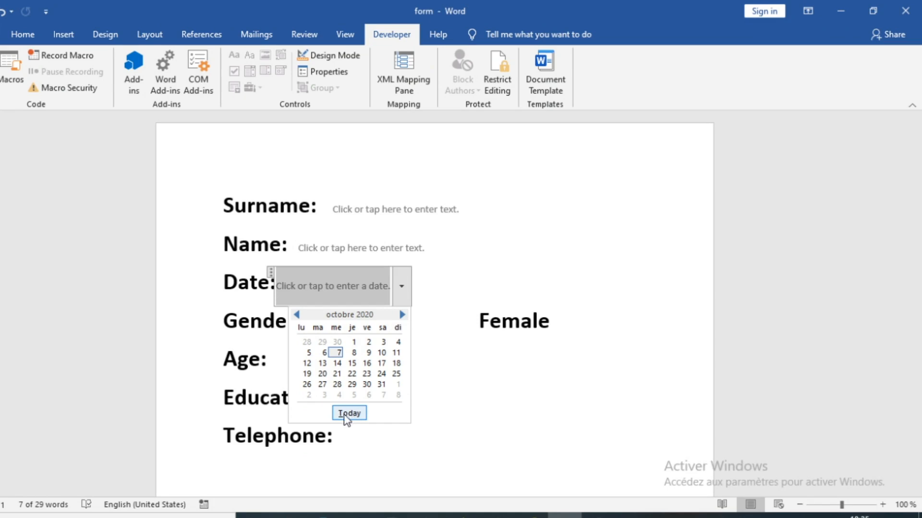
pyautogui.click(463, 278)
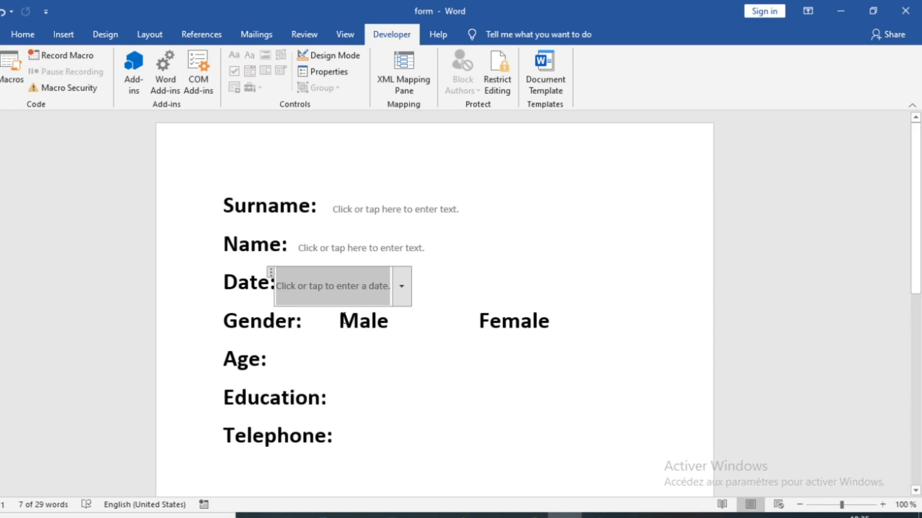
pyautogui.click(319, 325)
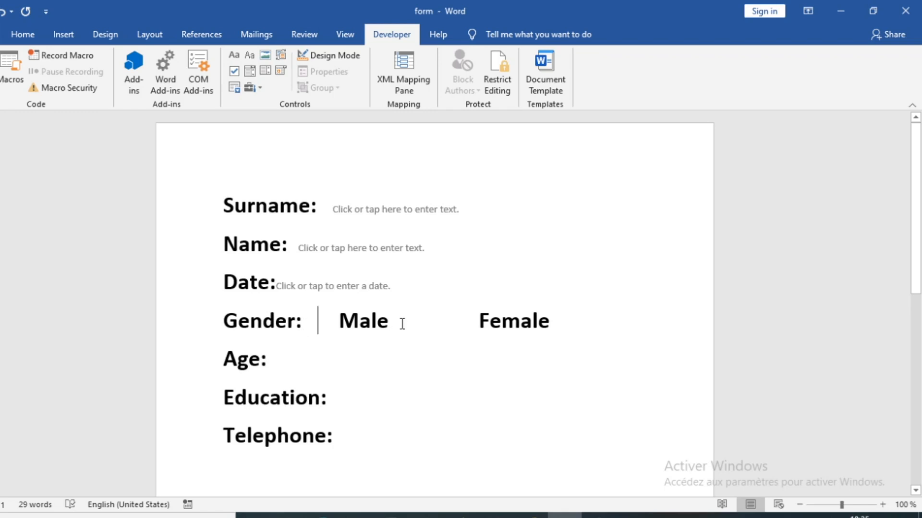
# - Insert unticked check box controls before Male and Female on the Gender line
pyautogui.click(330, 320)
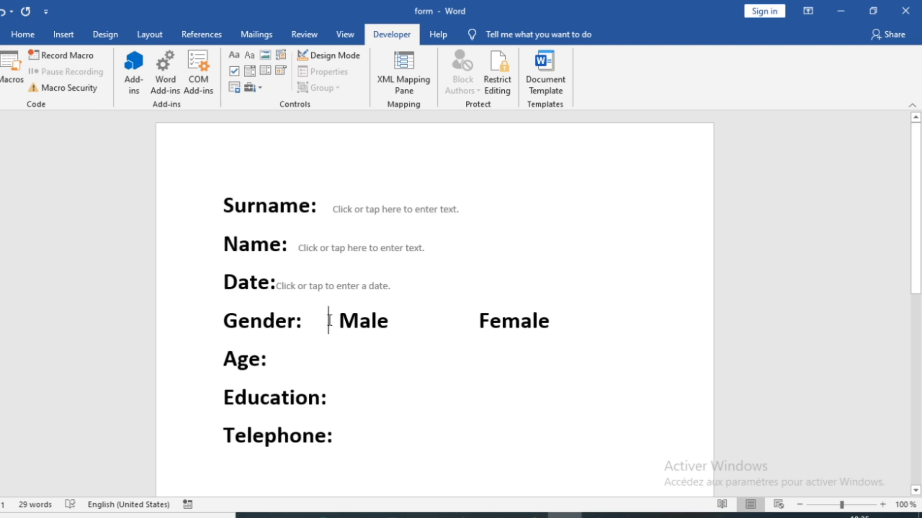
pyautogui.click(234, 73)
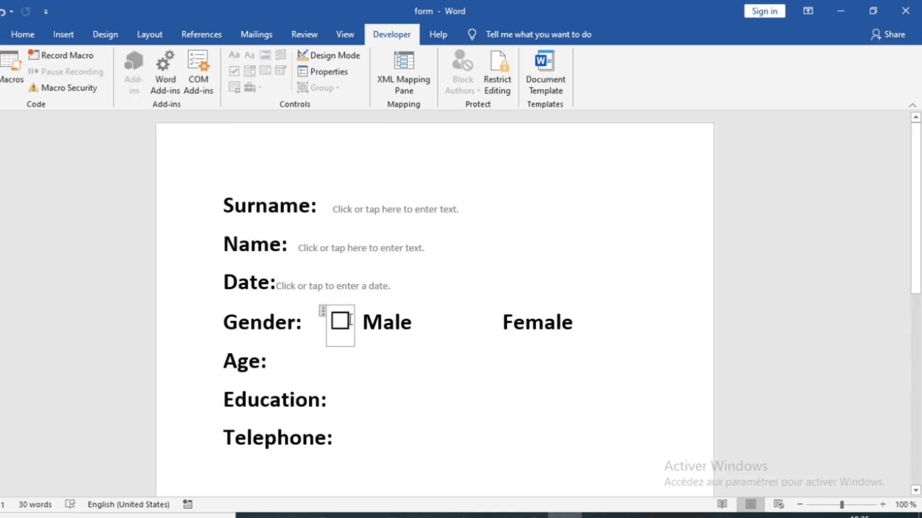
pyautogui.click(341, 320)
pyautogui.click(340, 320)
pyautogui.click(496, 322)
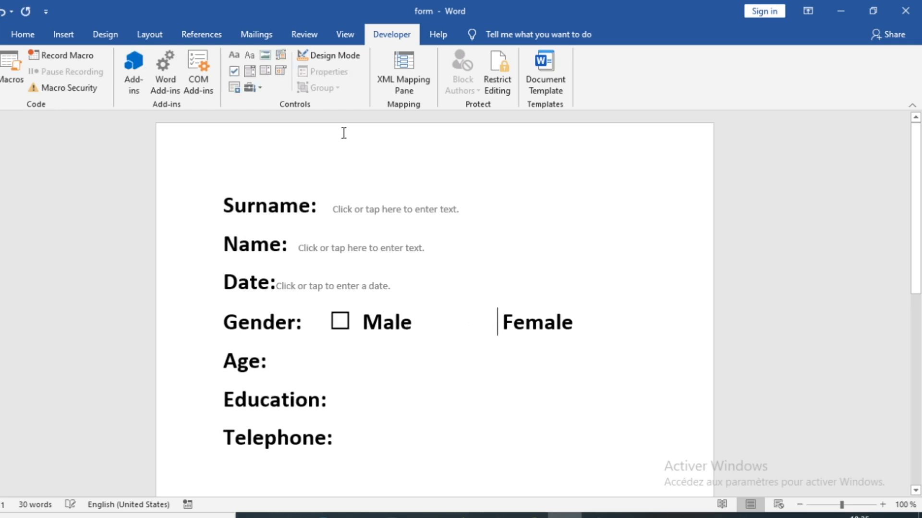
pyautogui.click(234, 72)
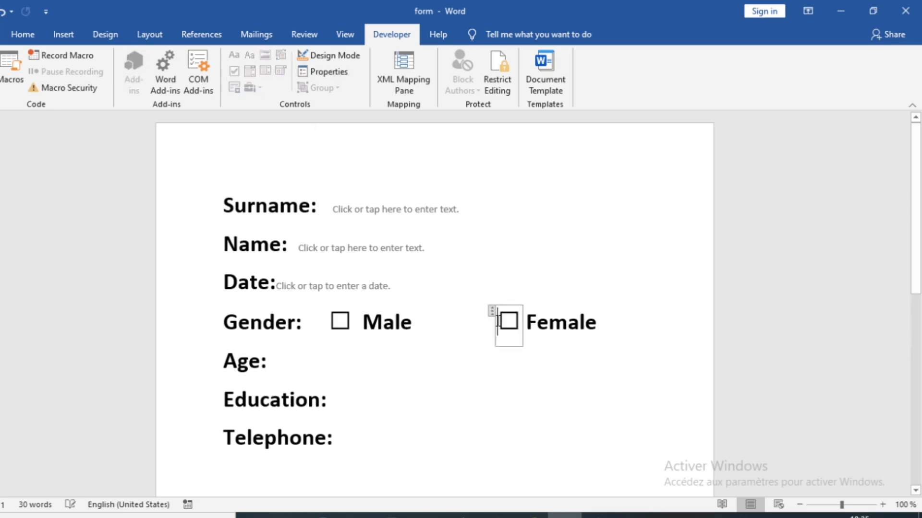
pyautogui.click(548, 381)
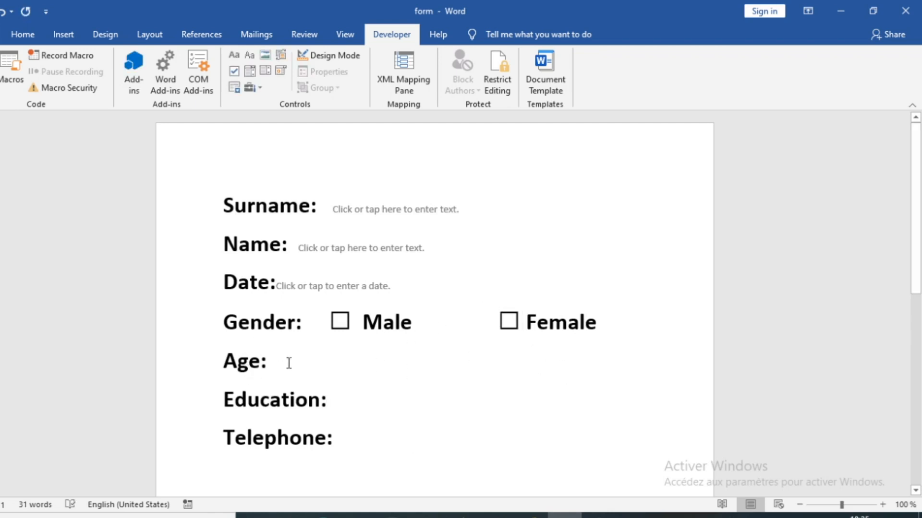
# - Add a plain text control after the Age: label
pyautogui.click(238, 56)
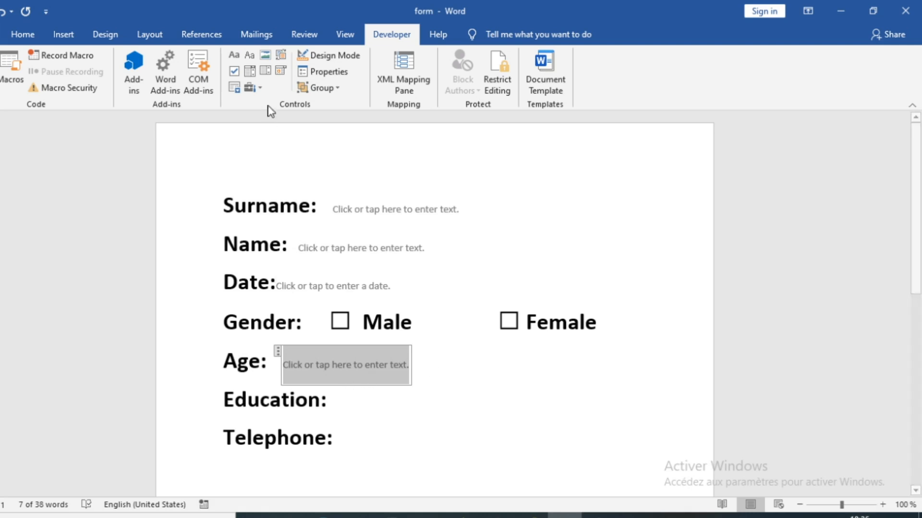
pyautogui.click(353, 402)
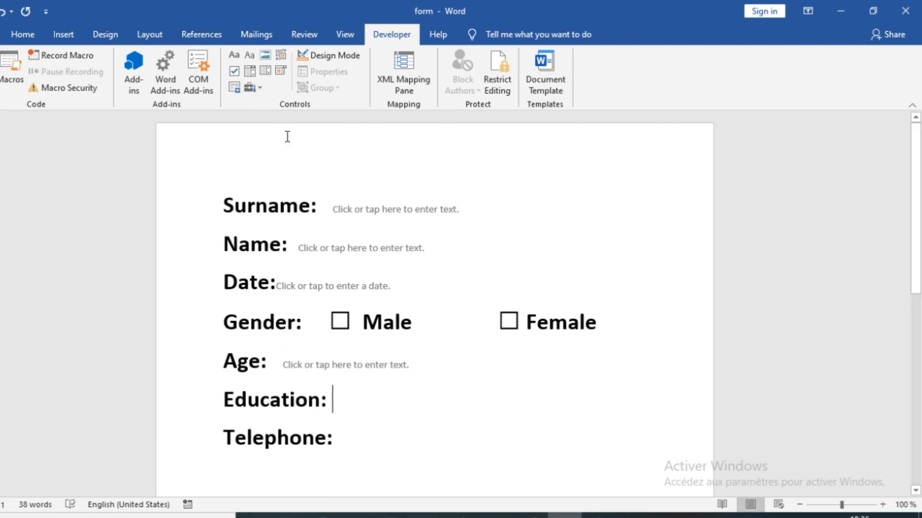
# - Insert a drop-down list control after Education: and open its list to check it
pyautogui.click(266, 72)
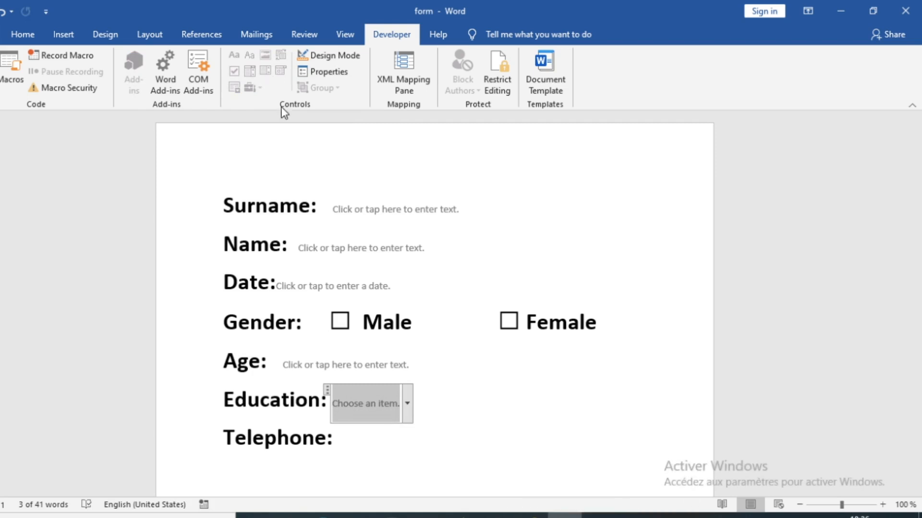
pyautogui.click(407, 405)
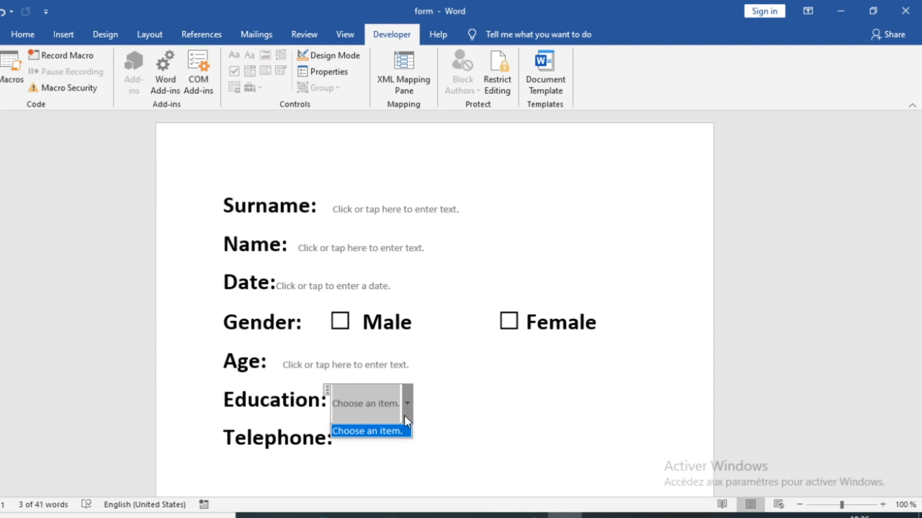
pyautogui.click(372, 398)
pyautogui.rightClick(381, 398)
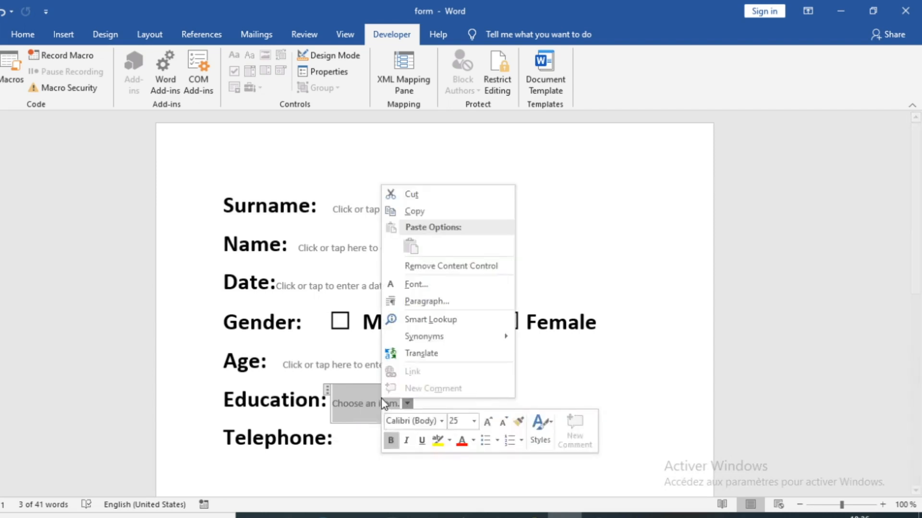
pyautogui.click(370, 401)
pyautogui.click(409, 403)
pyautogui.click(409, 403)
pyautogui.click(409, 403)
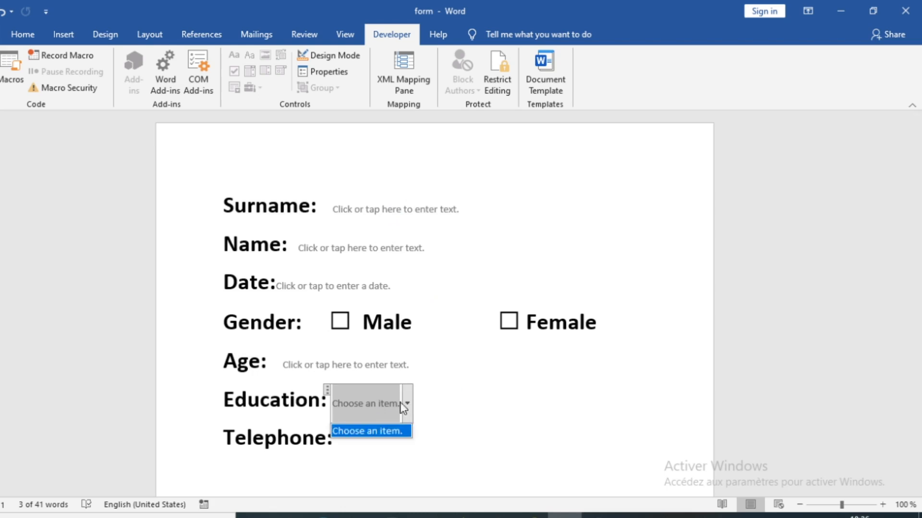
pyautogui.click(407, 404)
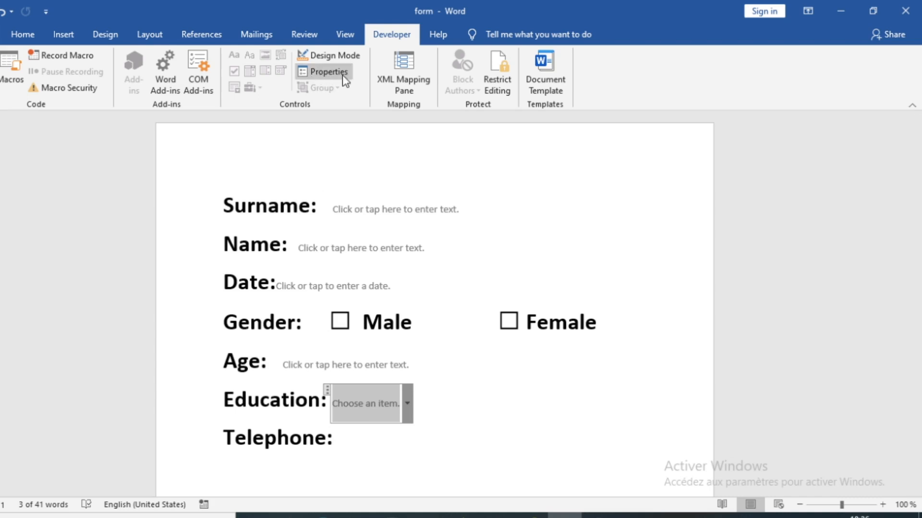
# - Open the Education drop-down's properties and add the choice primary with value 1
pyautogui.click(319, 73)
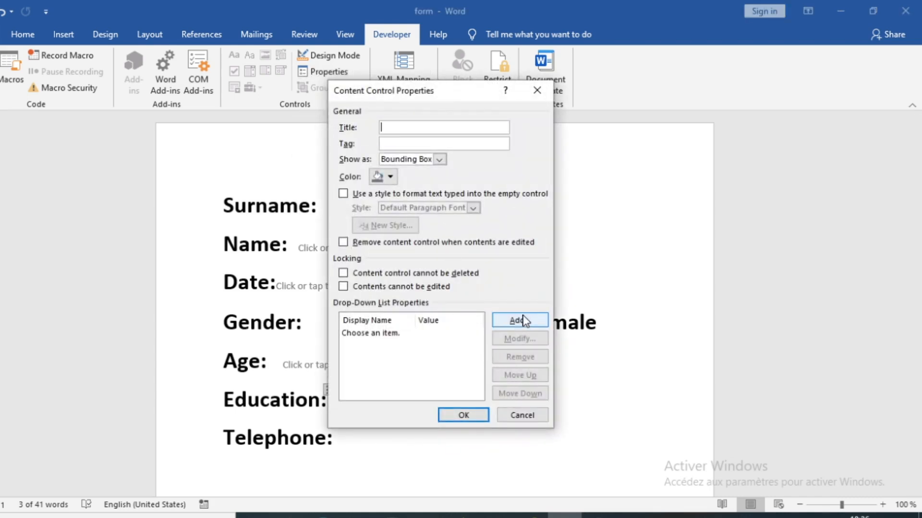
pyautogui.moveTo(454, 91); pyautogui.dragTo(566, 98)
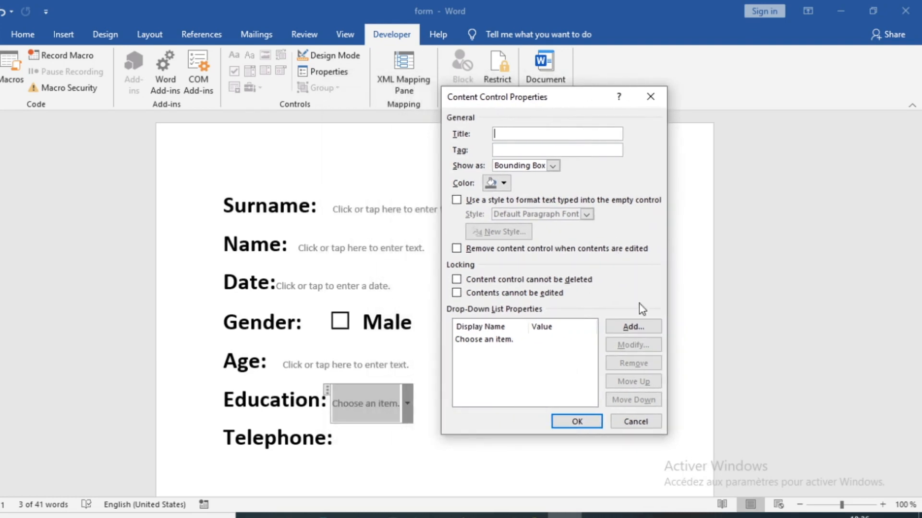
pyautogui.click(629, 329)
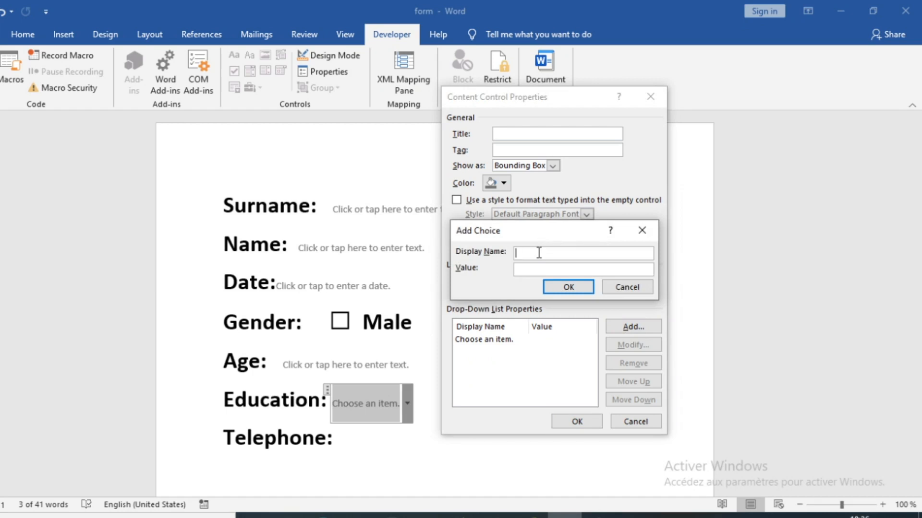
pyautogui.write('primary')
pyautogui.moveTo(554, 269); pyautogui.dragTo(501, 279)
pyautogui.write('1')
pyautogui.click(572, 286)
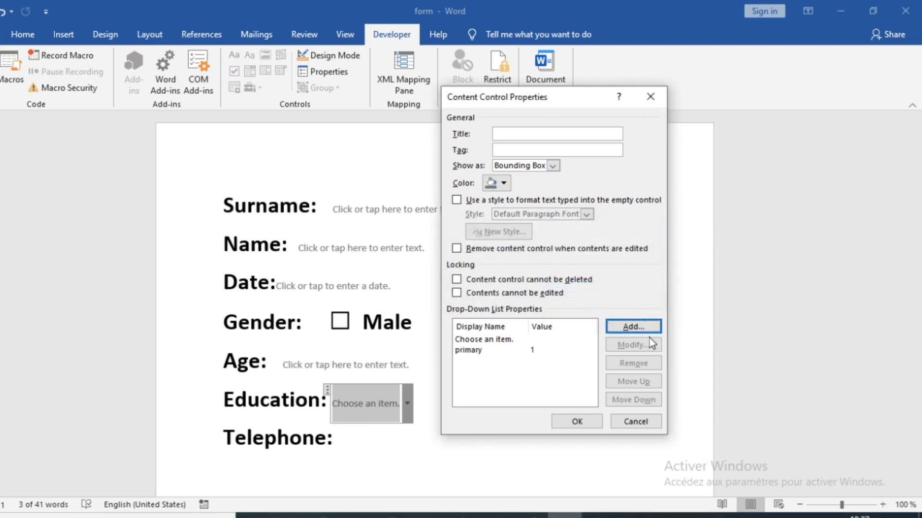
# - Add the choices Secondary with value 2 and College with value 3
pyautogui.click(641, 327)
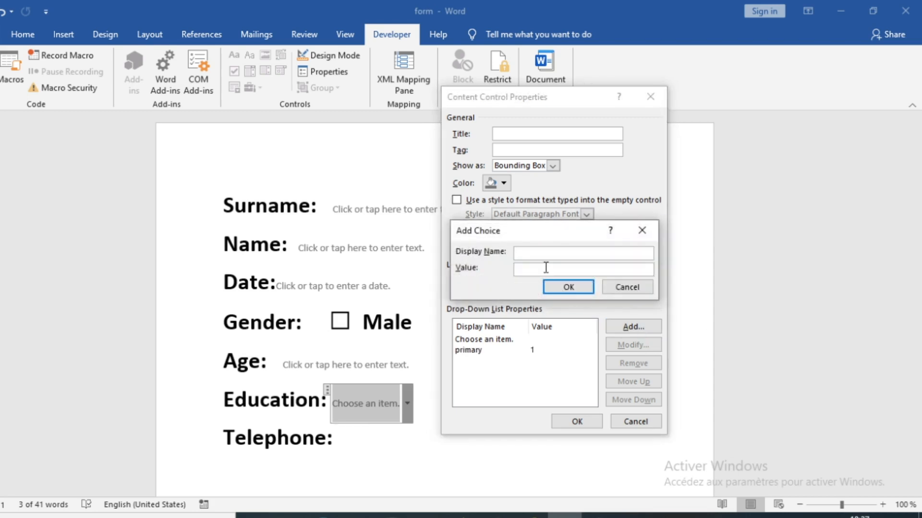
pyautogui.write('Secondary')
pyautogui.moveTo(562, 270); pyautogui.dragTo(510, 278)
pyautogui.write('2')
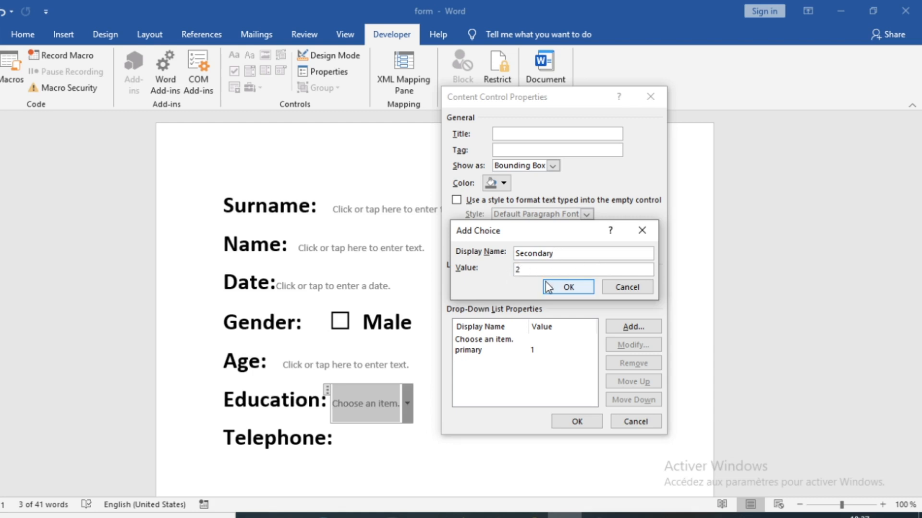
pyautogui.click(568, 287)
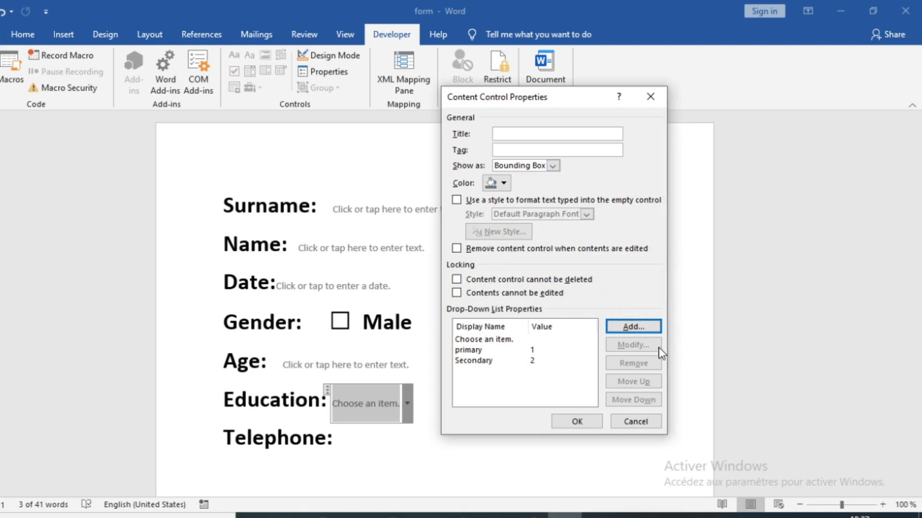
pyautogui.click(631, 328)
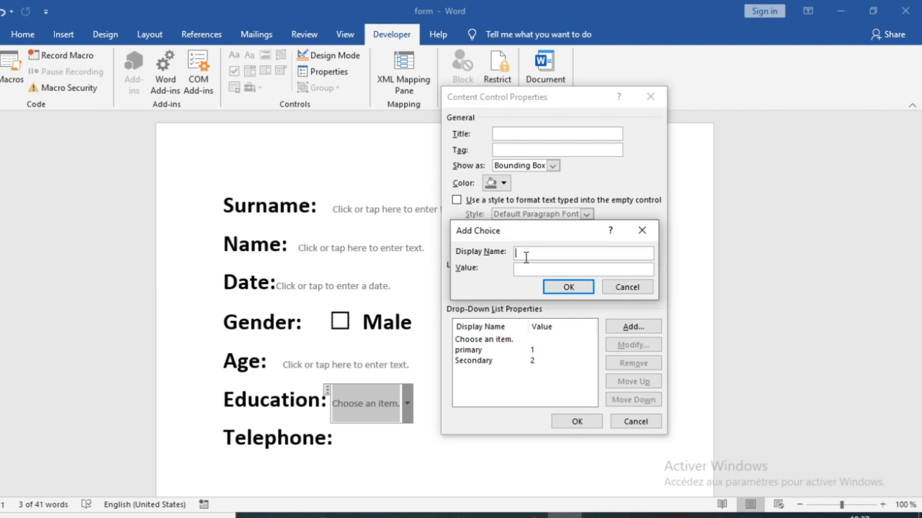
pyautogui.write('college')
pyautogui.moveTo(553, 269); pyautogui.dragTo(492, 267)
pyautogui.write('3')
pyautogui.click(578, 283)
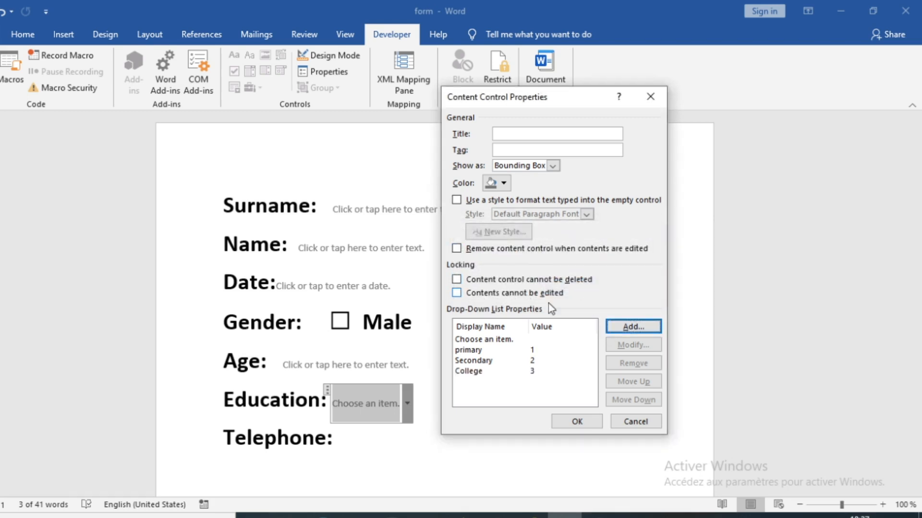
# - Add a No education choice with value 0
pyautogui.click(633, 327)
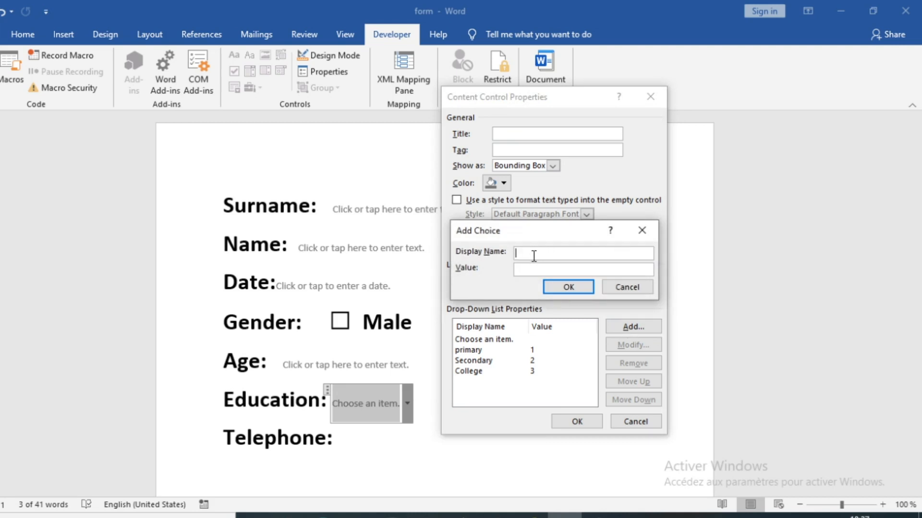
pyautogui.write('No education')
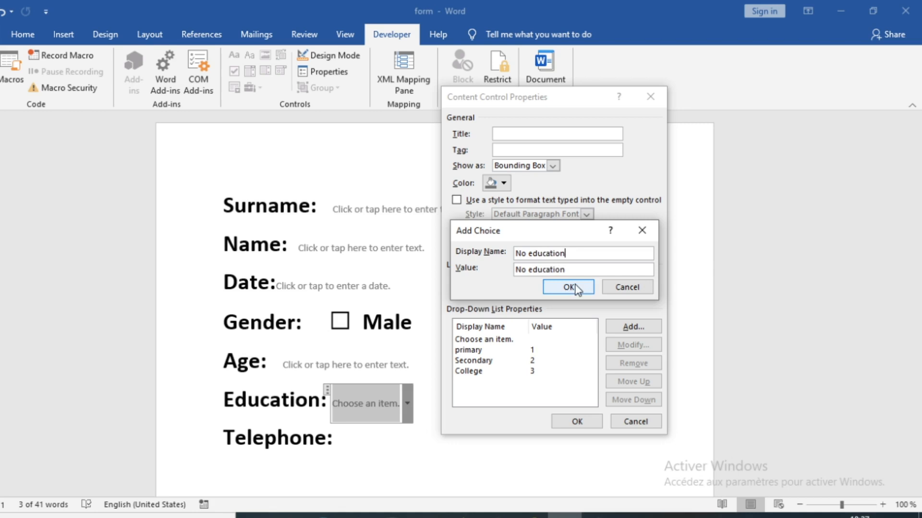
pyautogui.moveTo(565, 270); pyautogui.dragTo(514, 273)
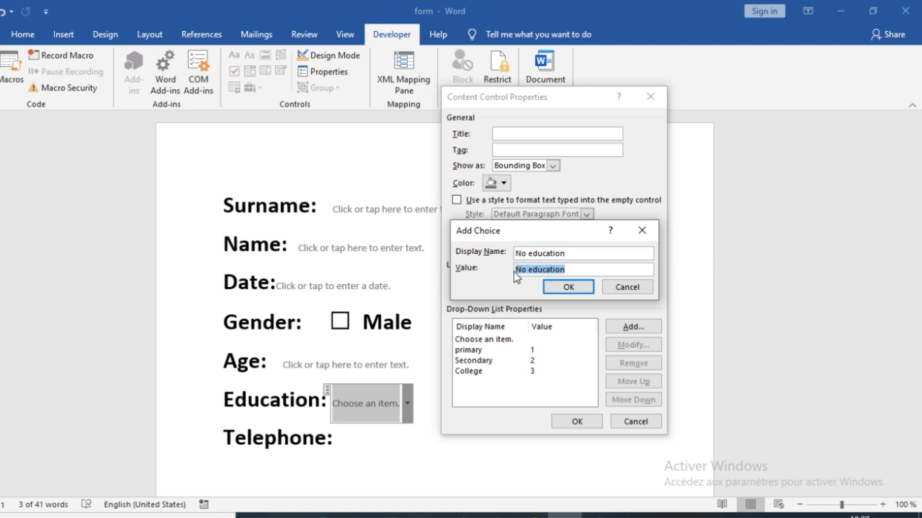
pyautogui.write('0')
pyautogui.click(561, 284)
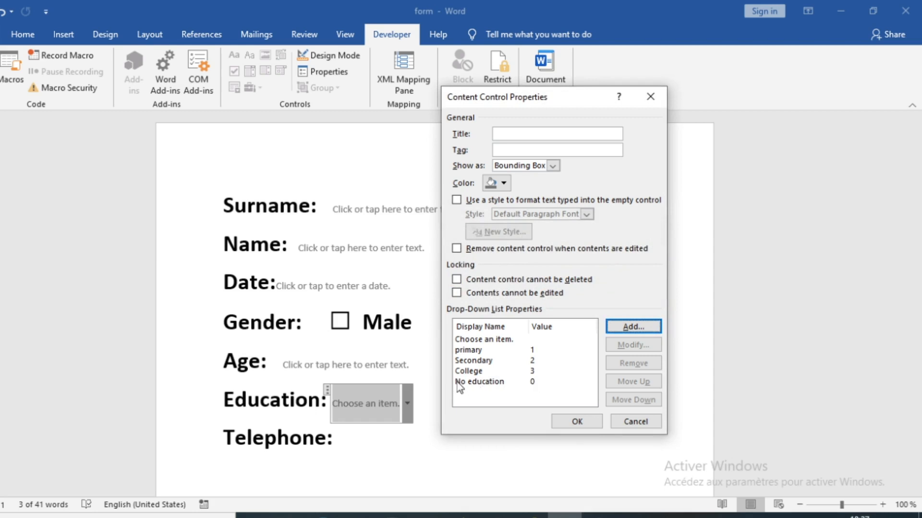
# - Move No education to the top of the choices and apply the properties
pyautogui.click(488, 382)
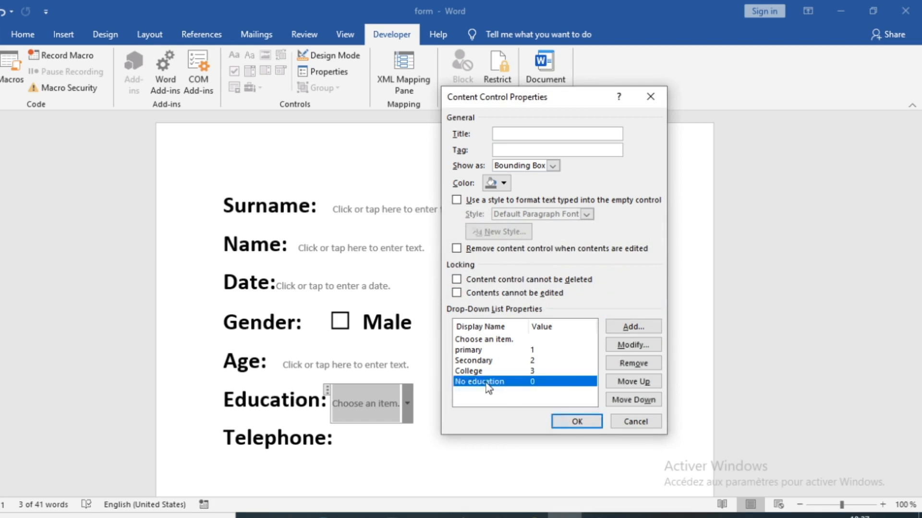
pyautogui.click(636, 382)
pyautogui.click(635, 381)
pyautogui.click(635, 381)
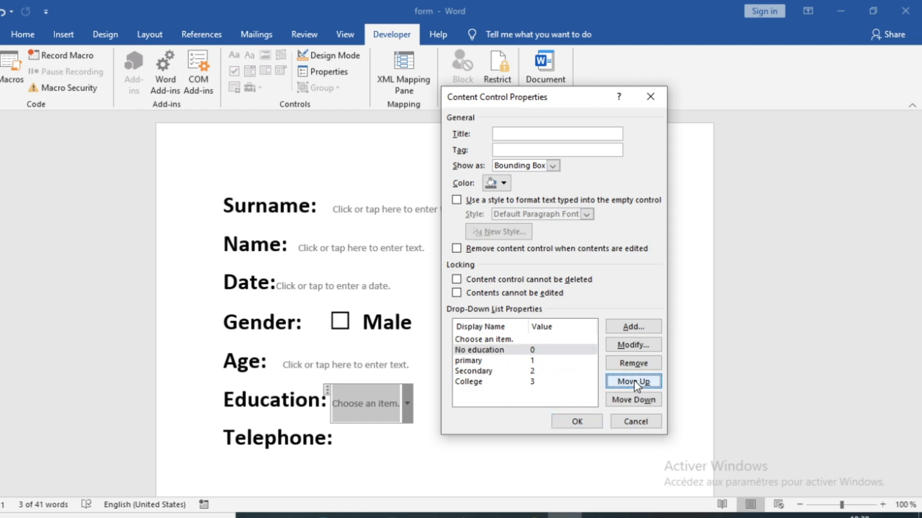
pyautogui.click(577, 421)
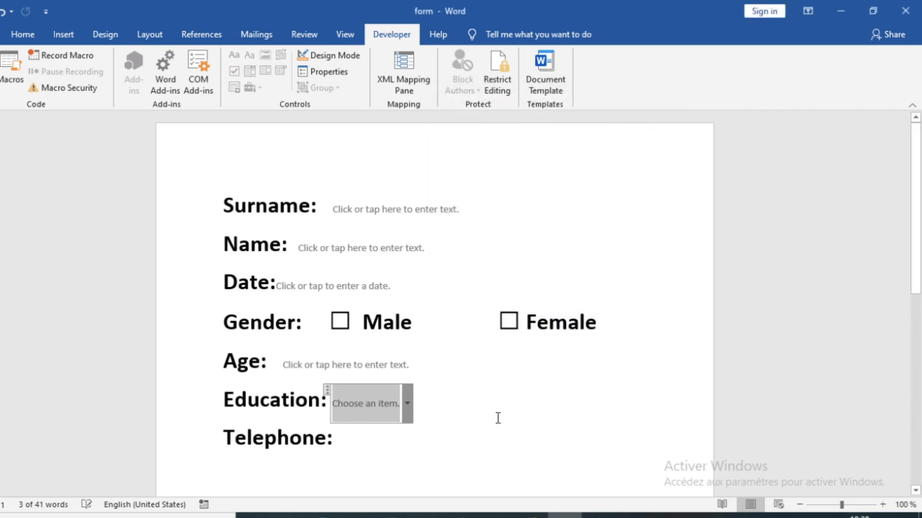
# - Check the Education list's new choices, then add a plain text control after Telephone:
pyautogui.click(407, 403)
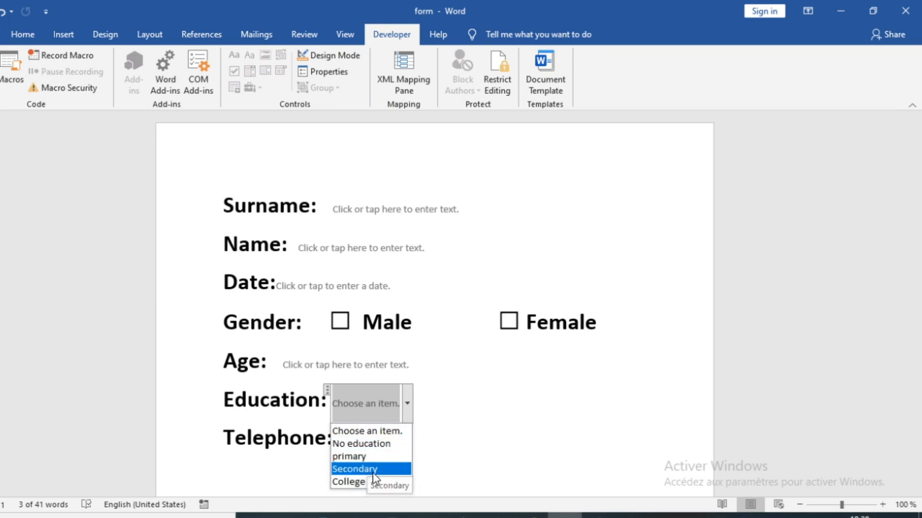
pyautogui.click(446, 438)
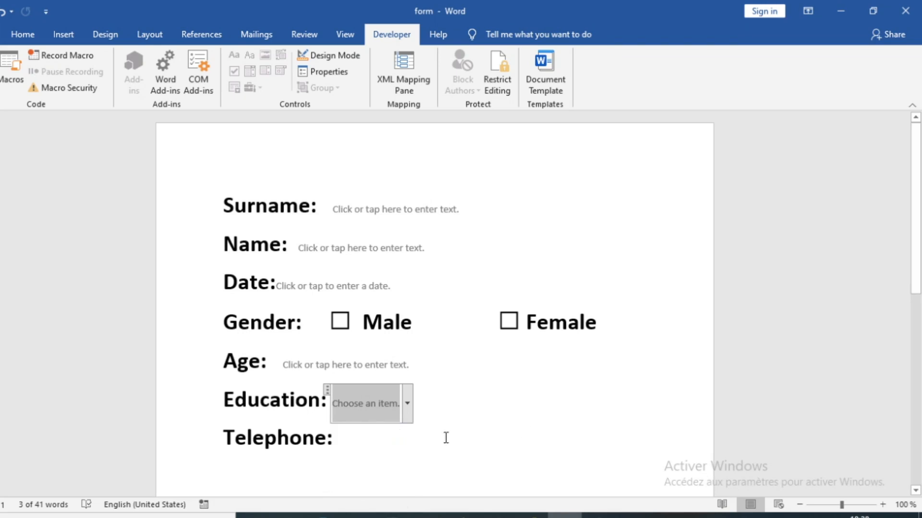
pyautogui.click(368, 447)
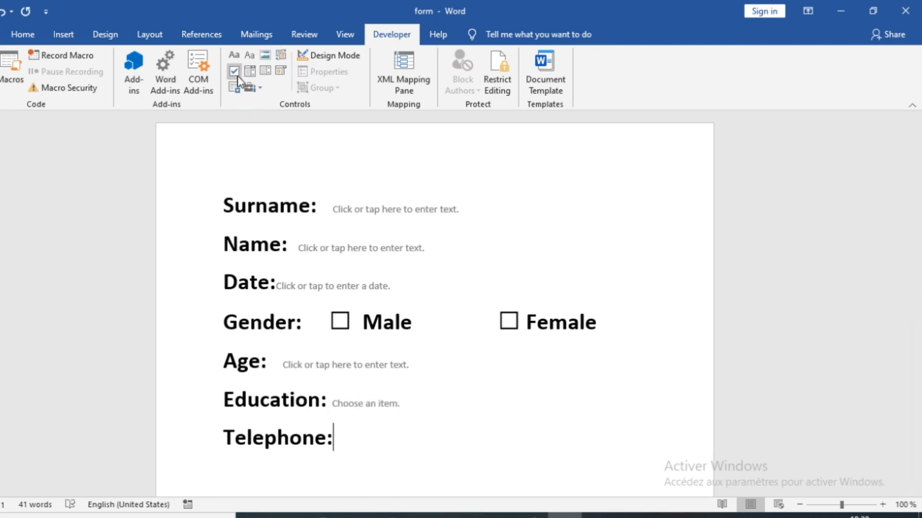
pyautogui.click(234, 55)
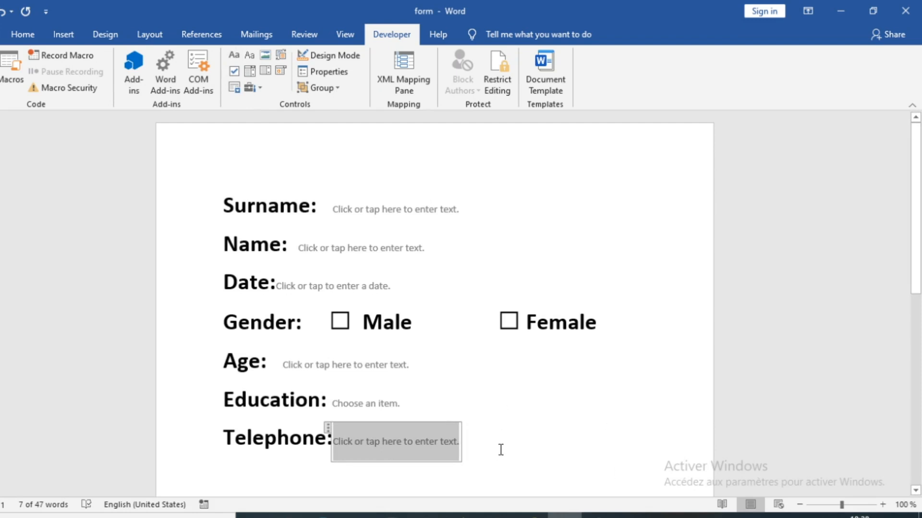
pyautogui.click(516, 389)
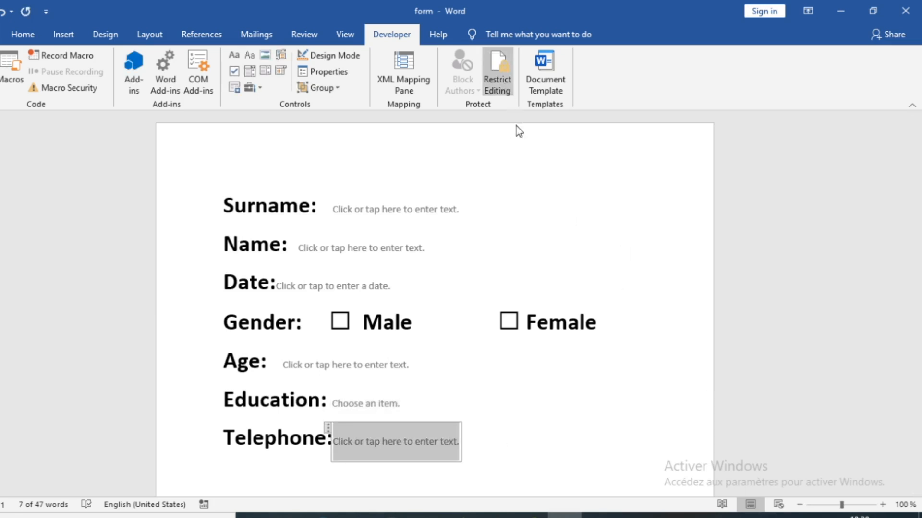
# - Restrict the document's editing to 'Filling in forms' only
pyautogui.click(504, 88)
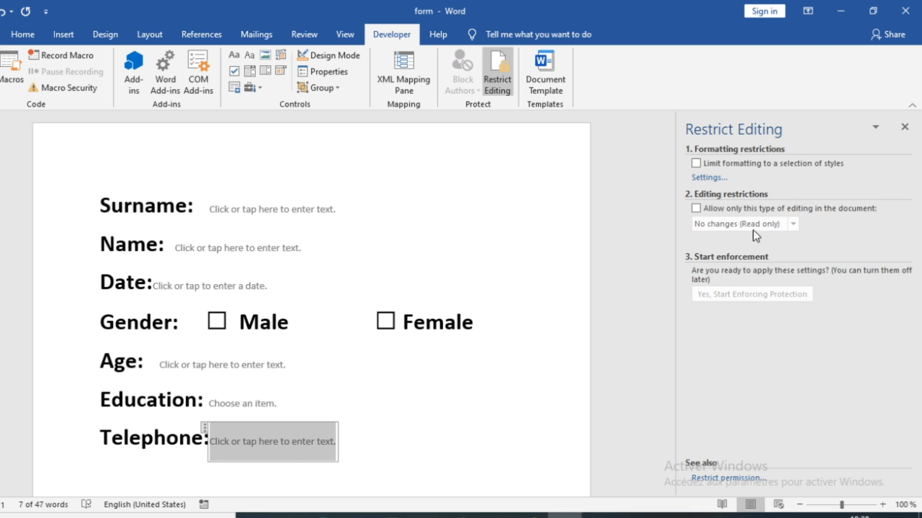
pyautogui.click(696, 209)
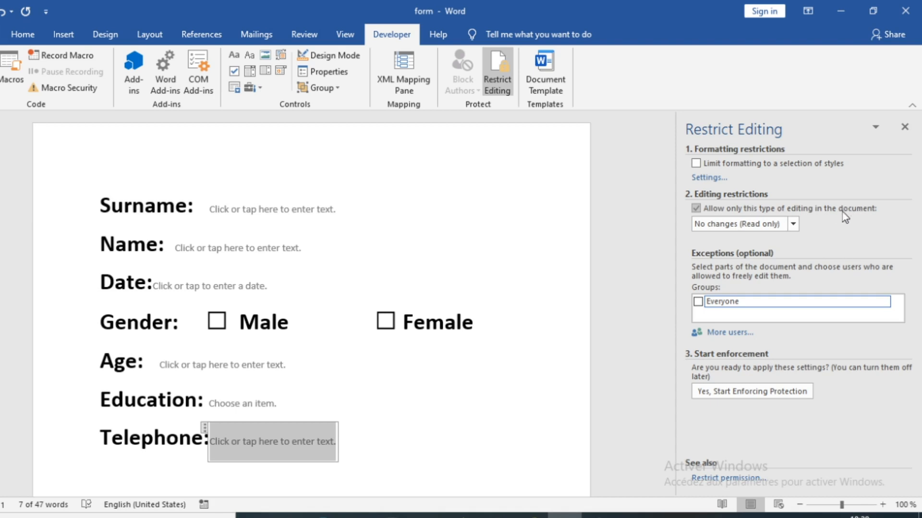
pyautogui.click(793, 224)
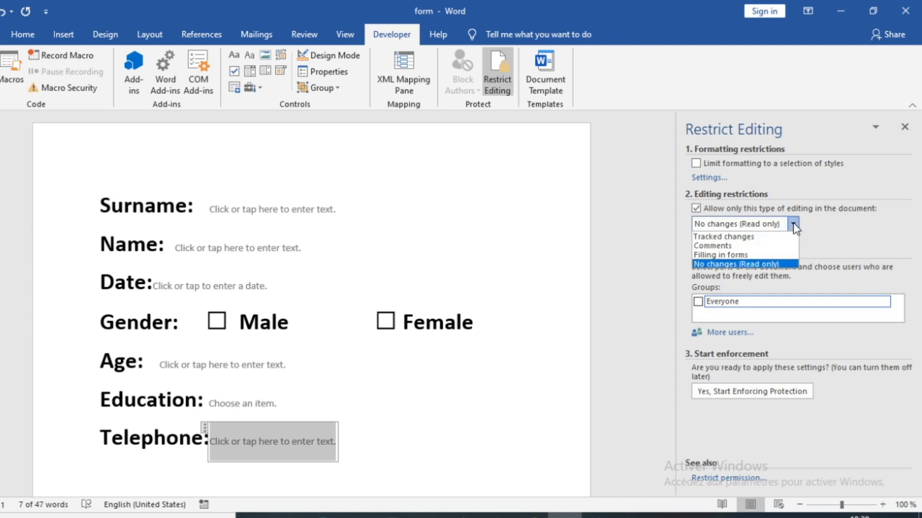
pyautogui.click(831, 231)
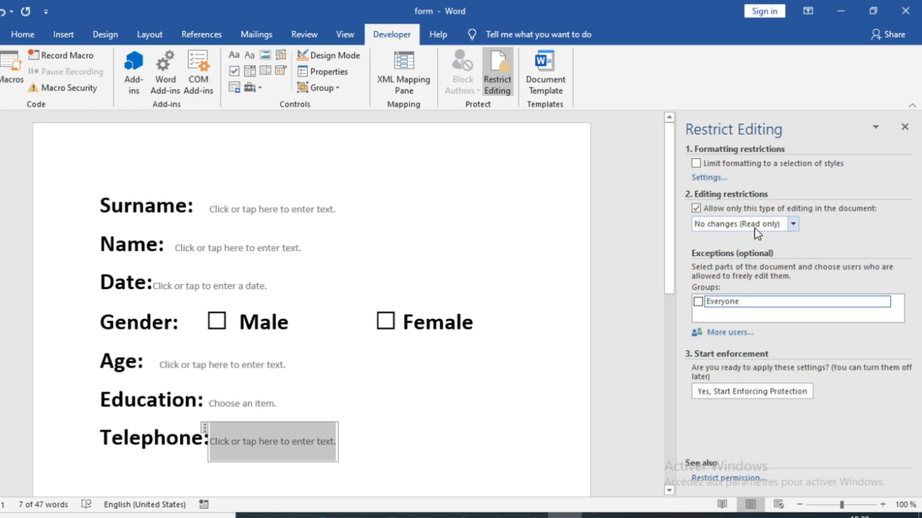
pyautogui.click(792, 224)
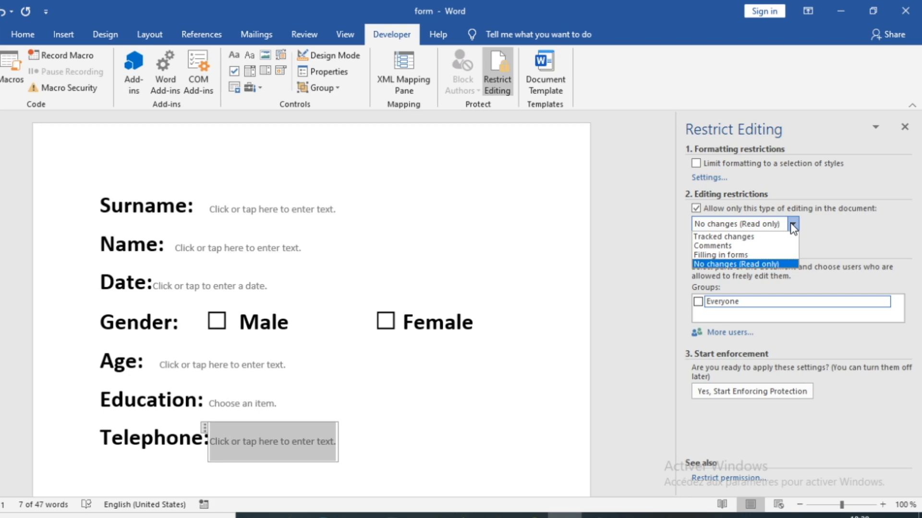
pyautogui.click(737, 256)
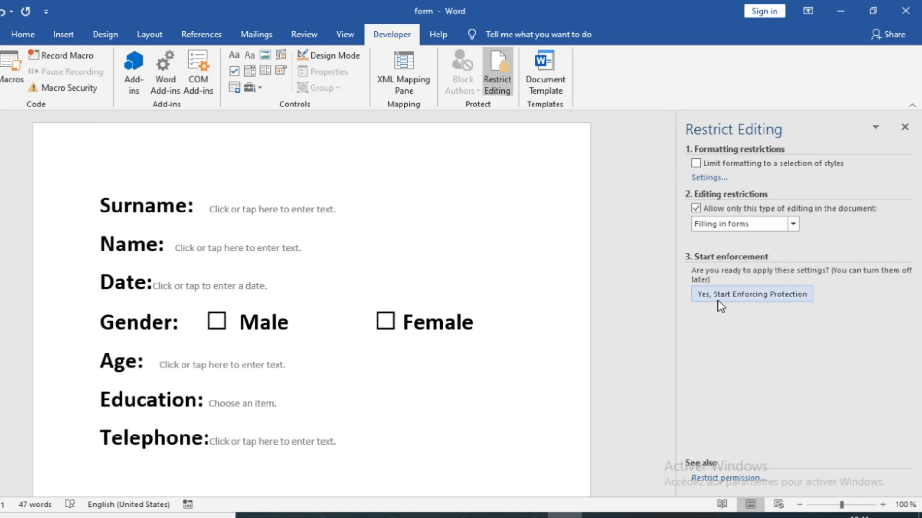
# - Start enforcing protection, entering and confirming a password
pyautogui.click(735, 298)
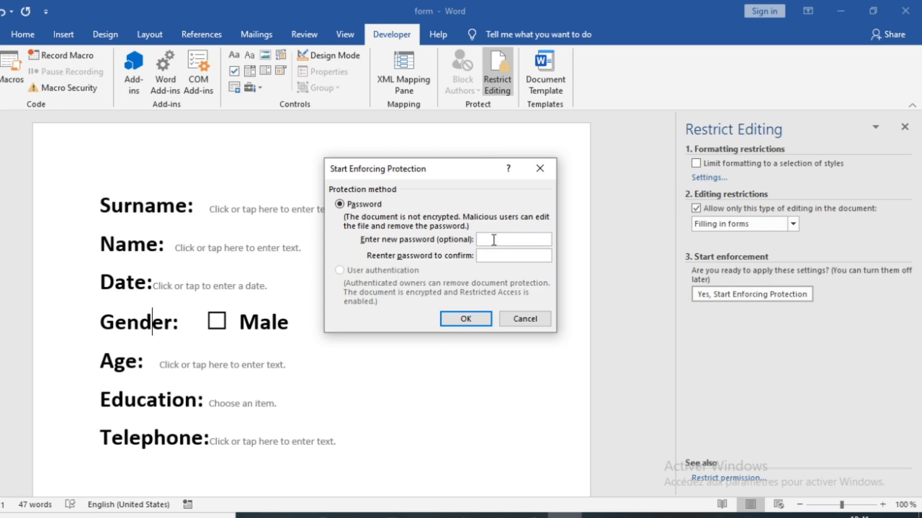
pyautogui.write('123456')
pyautogui.click(502, 256)
pyautogui.write('123456')
pyautogui.click(470, 320)
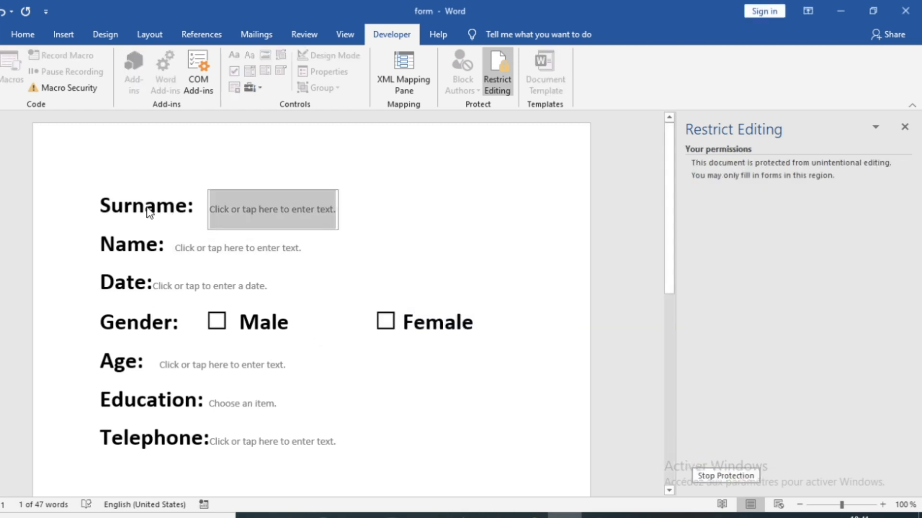
# - Clear the Surname placeholder, then enter the person's surname and first name in the Surname and Name fields
pyautogui.press('Delete')
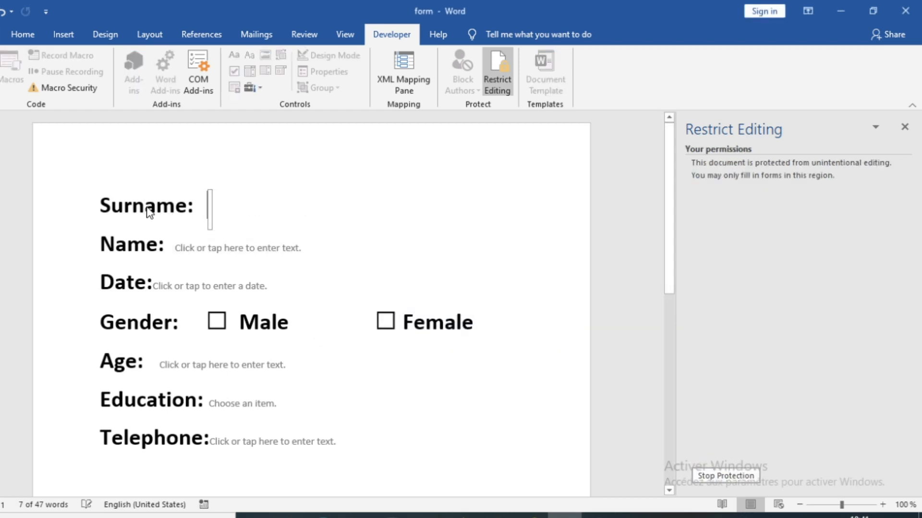
pyautogui.write('d')
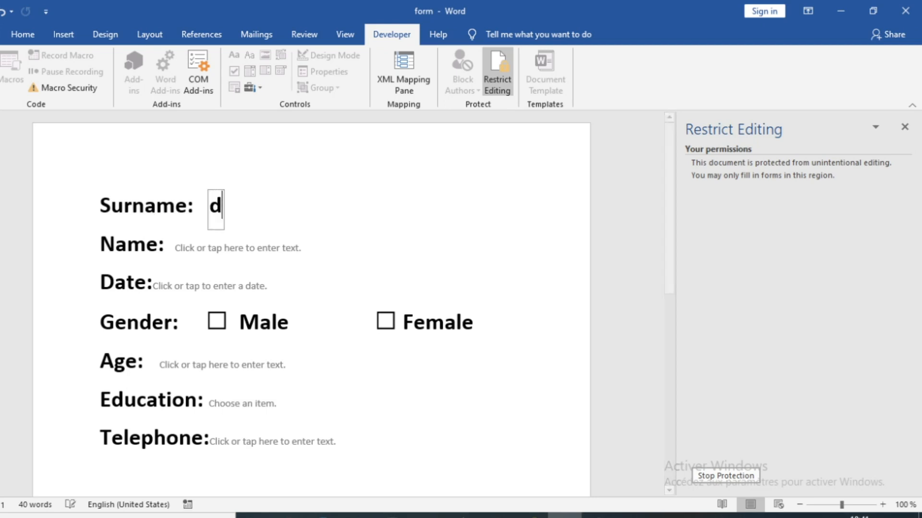
pyautogui.press('BackSpace')
pyautogui.press('Tab')
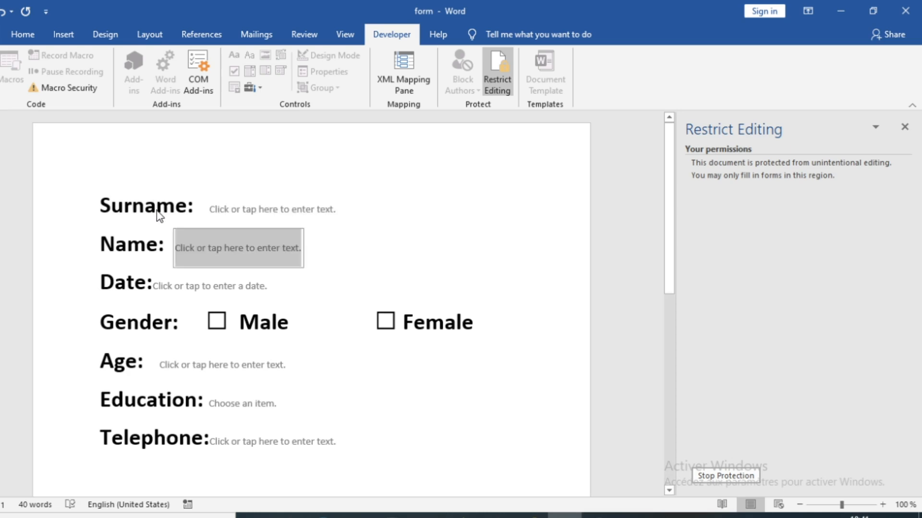
pyautogui.press('Tab')
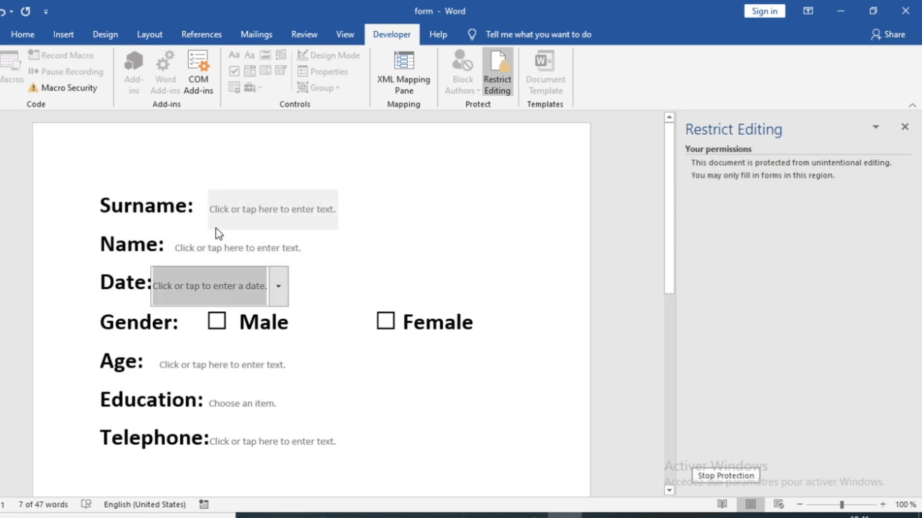
pyautogui.click(231, 212)
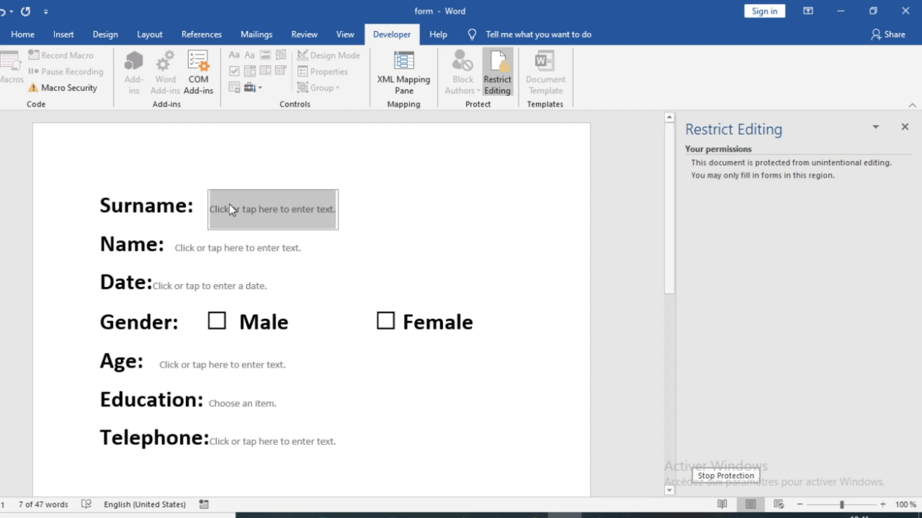
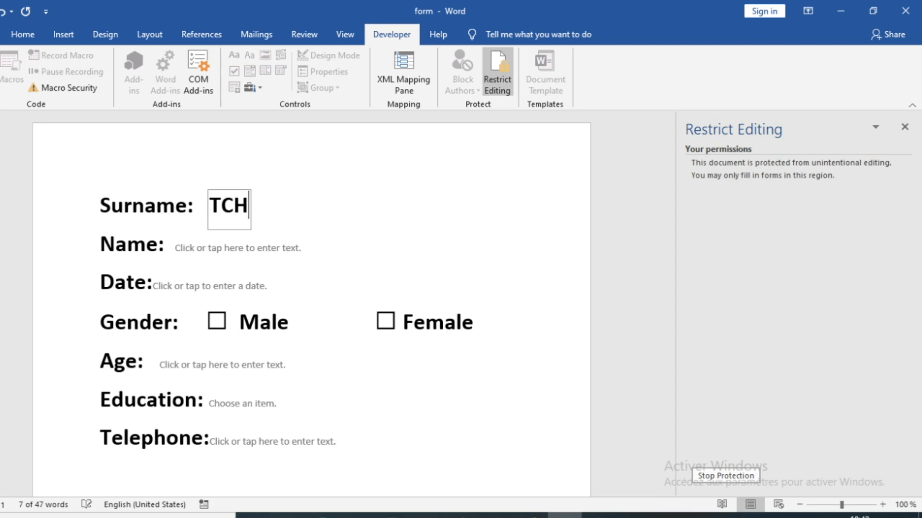
pyautogui.click(193, 251)
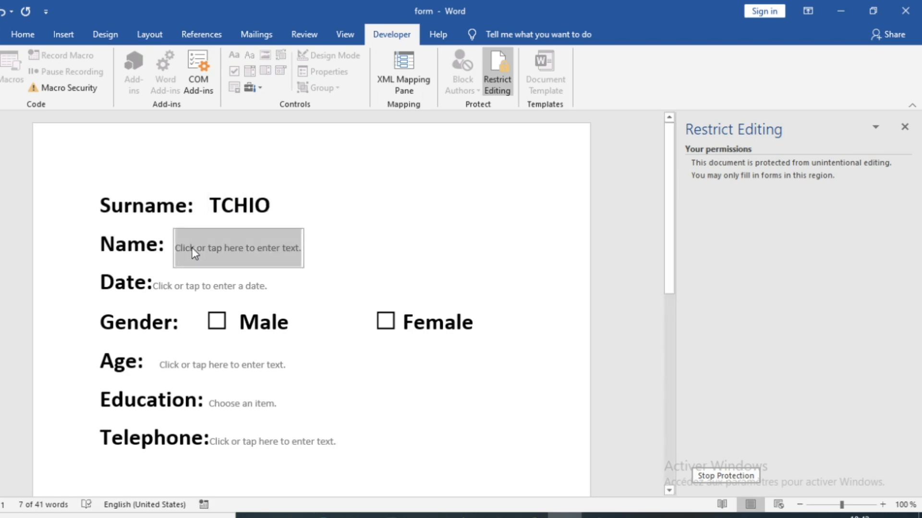
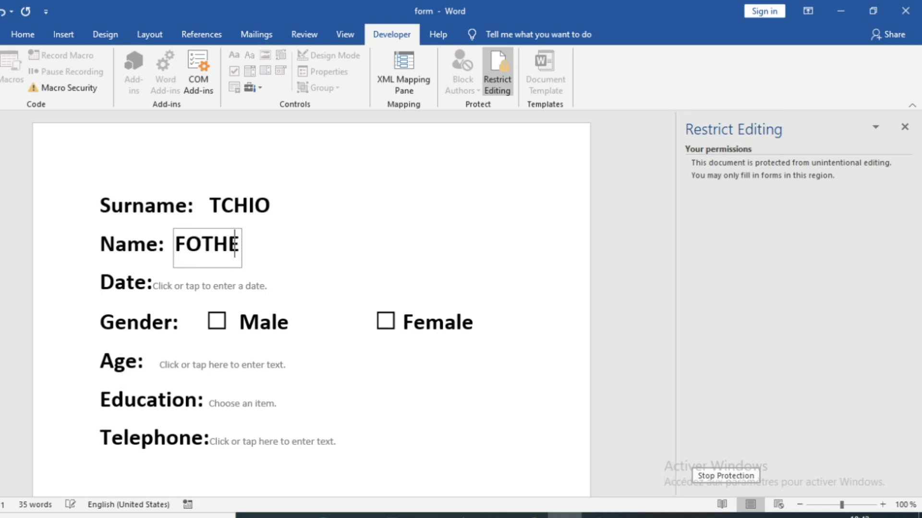
# - Set the date to today (07/10/2020), tick Male, and enter age 33
pyautogui.click(262, 286)
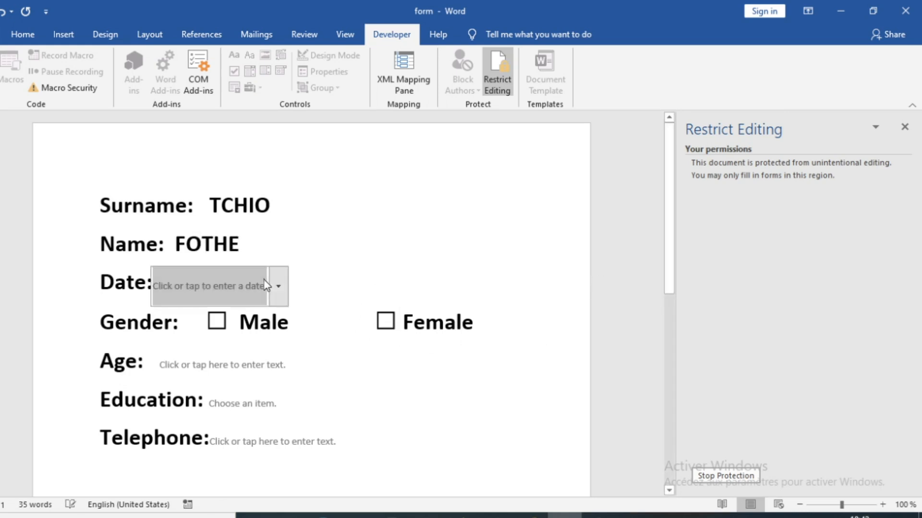
pyautogui.click(278, 297)
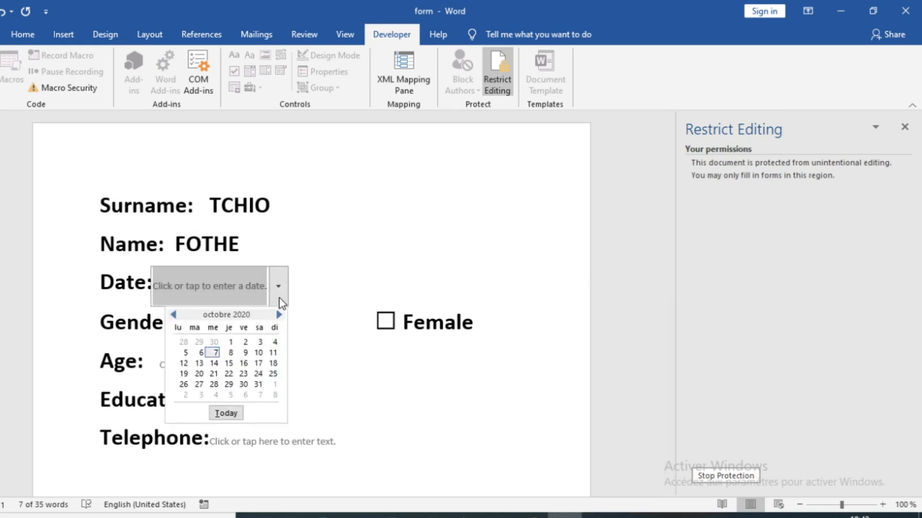
pyautogui.click(232, 417)
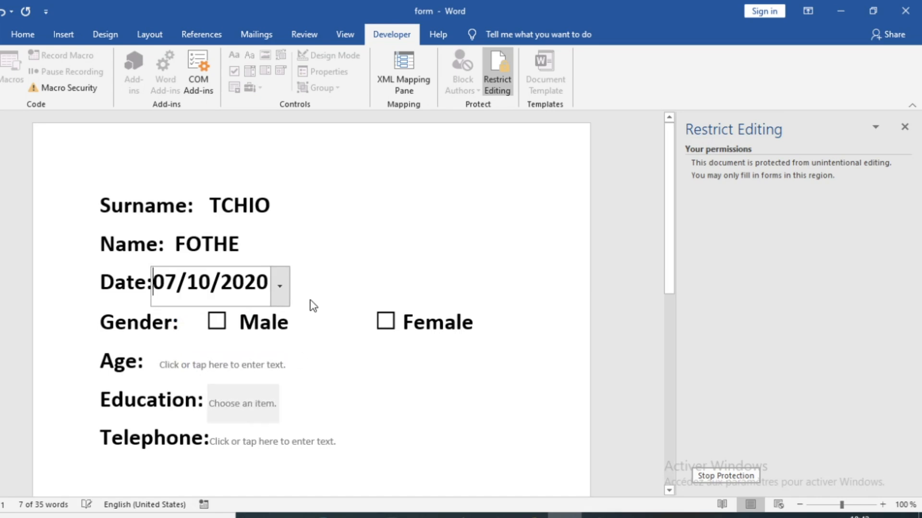
pyautogui.click(222, 326)
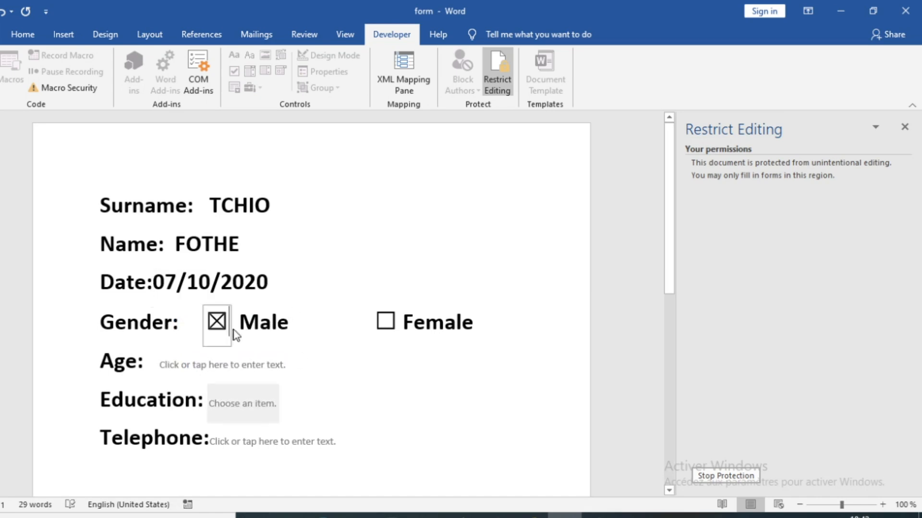
pyautogui.click(246, 366)
pyautogui.write('36')
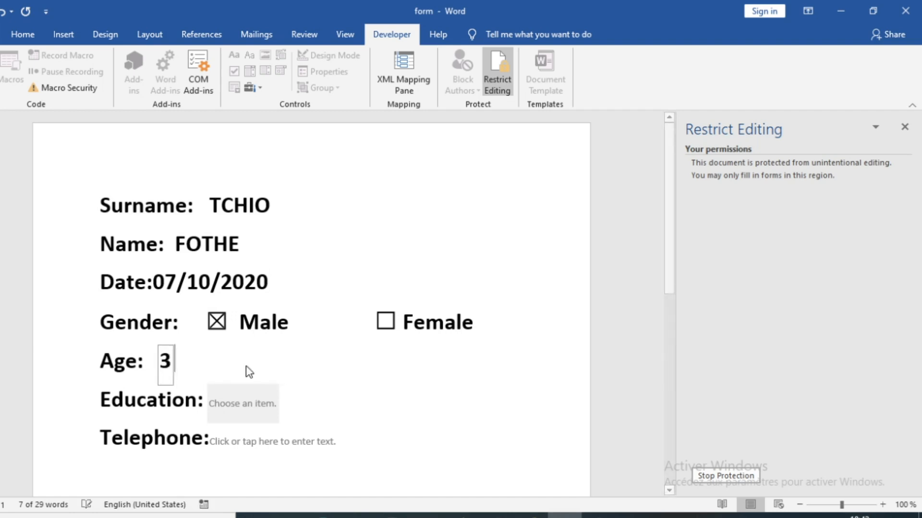
pyautogui.press('BackSpace')
pyautogui.write('3')
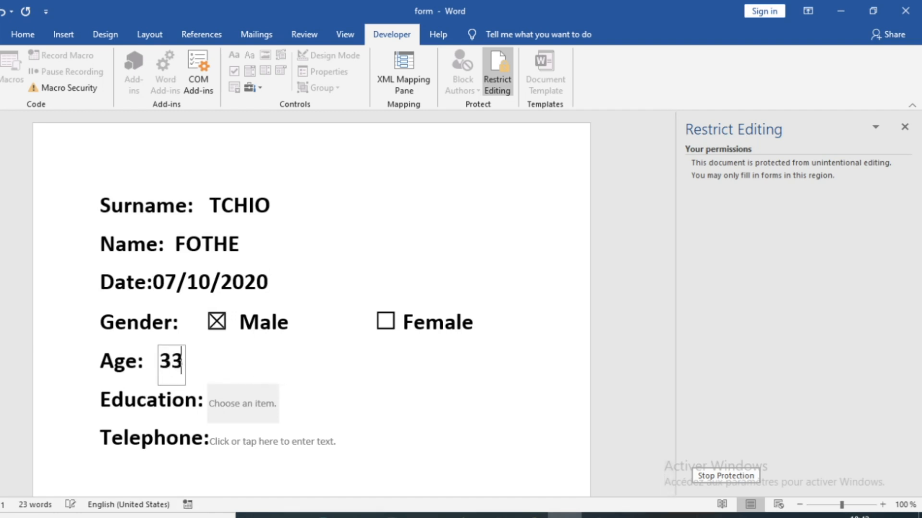
# - Choose College as the education level and enter the telephone number
pyautogui.click(234, 404)
pyautogui.click(287, 410)
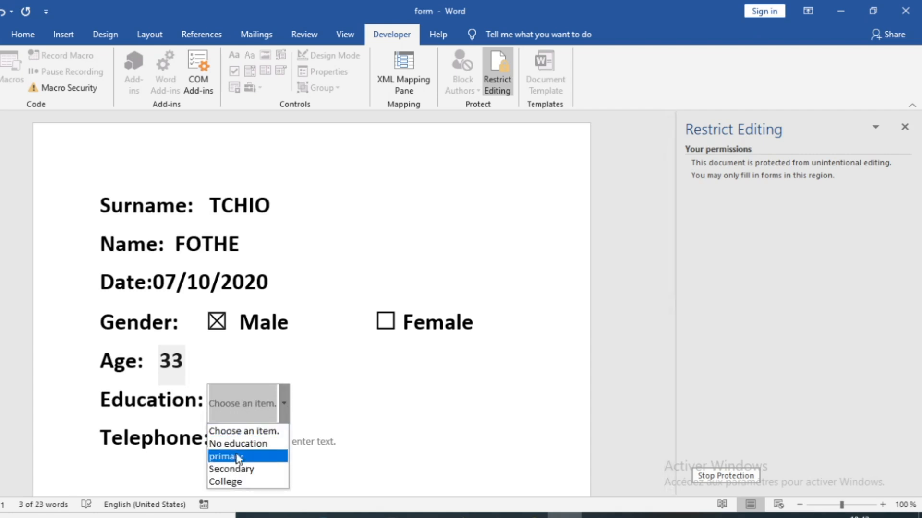
pyautogui.click(229, 481)
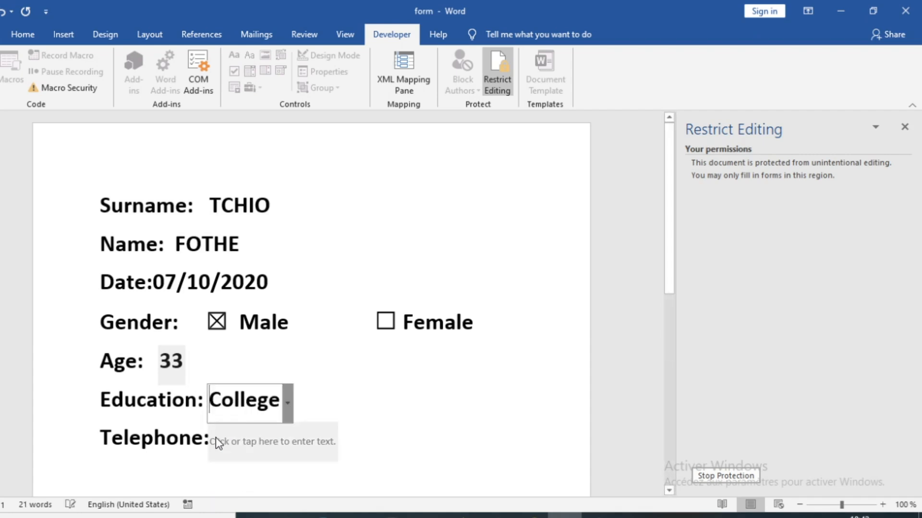
pyautogui.click(235, 446)
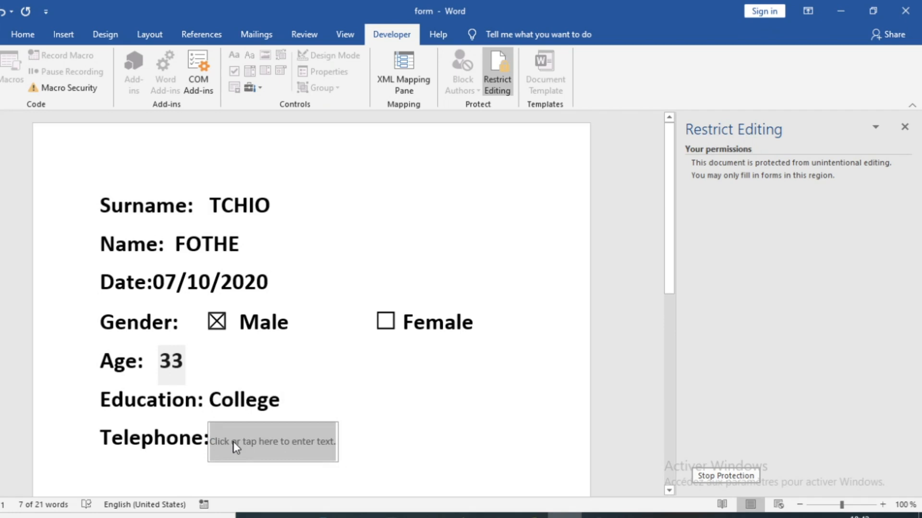
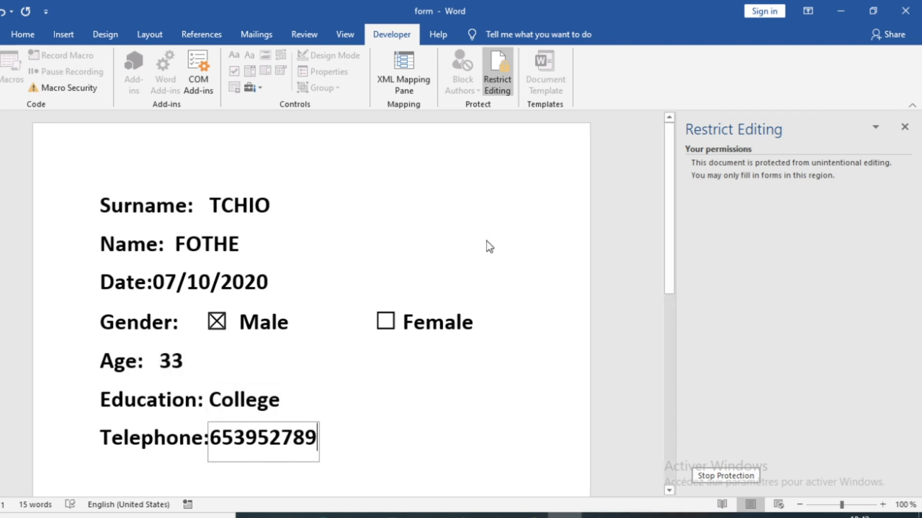
pyautogui.scroll(-2, 267, 327)
pyautogui.scroll(2, 271, 316)
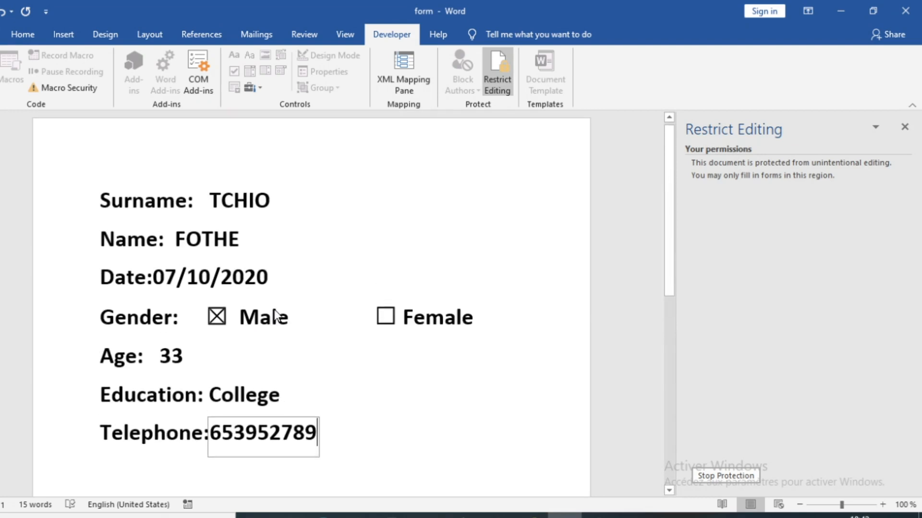